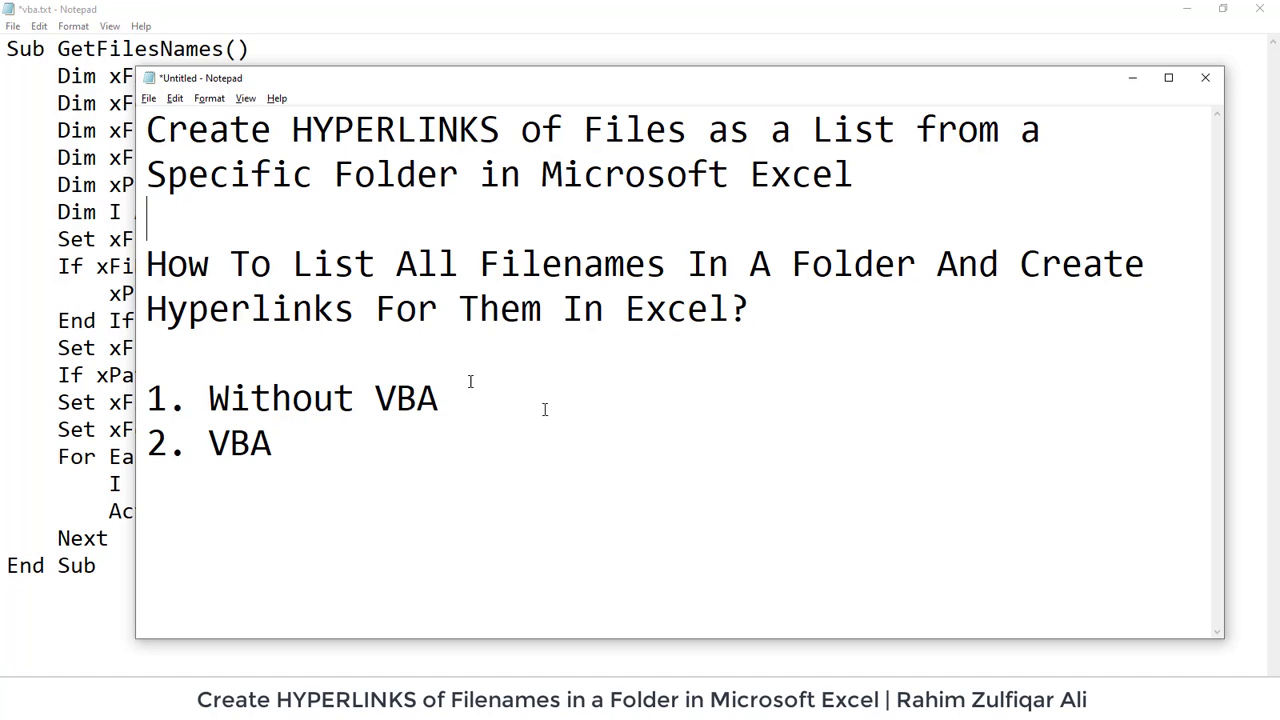
# - Bring the source folder on drive F: into view in File Explorer
pyautogui.click(436, 398)
# - Show the File Explorer window listing the ten files in the drive F: folder
pyautogui.click(230, 705)
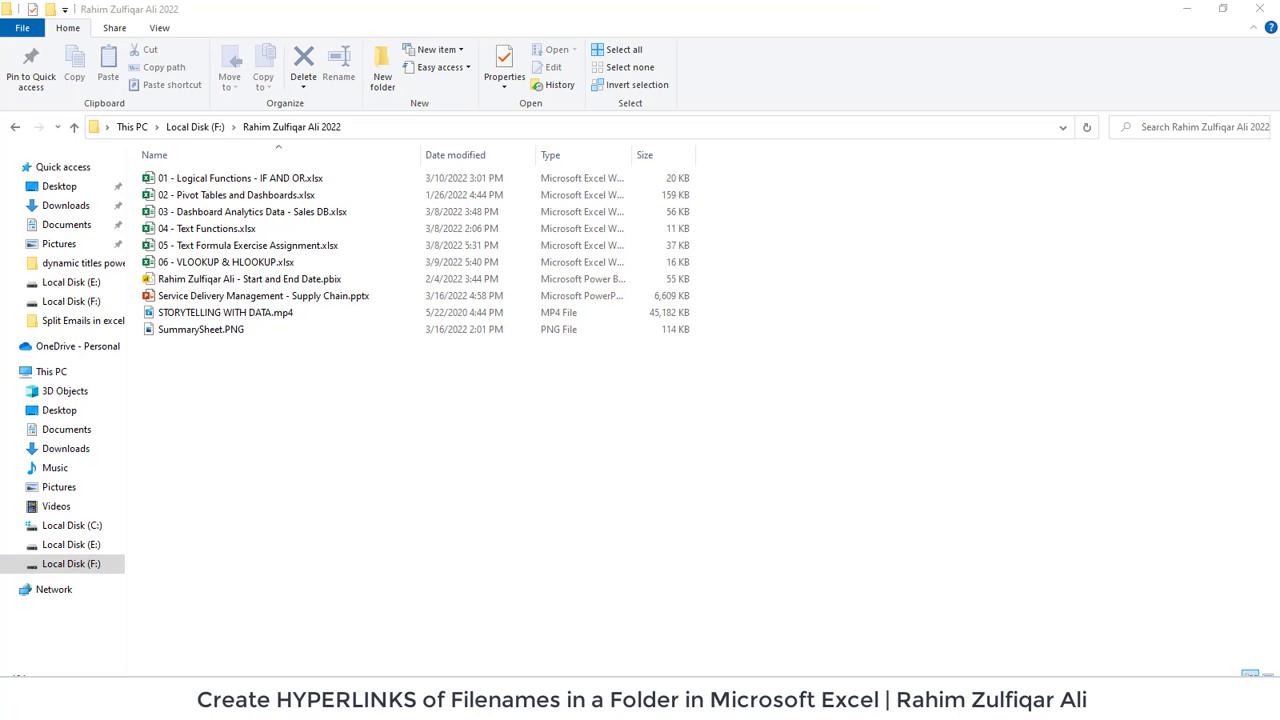
# - Launch Command Prompt from a 'cmd' Start search and move its window aside
pyautogui.press('super')
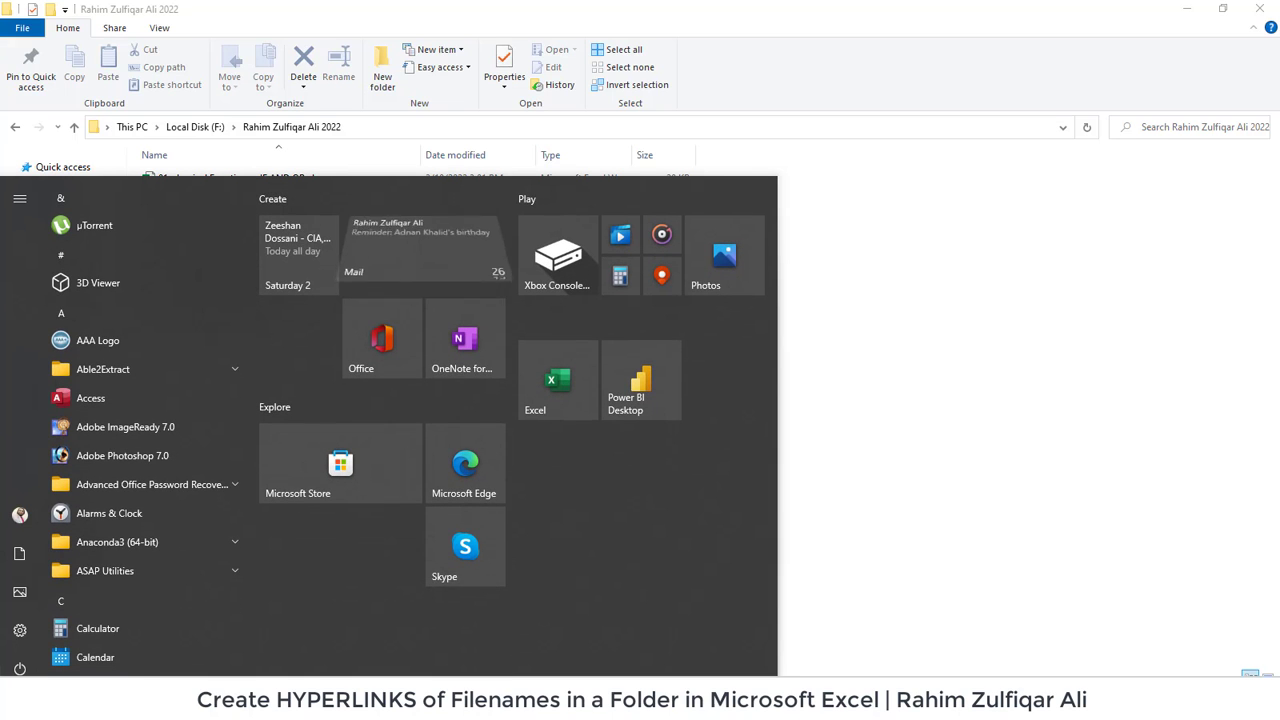
pyautogui.write('cmd')
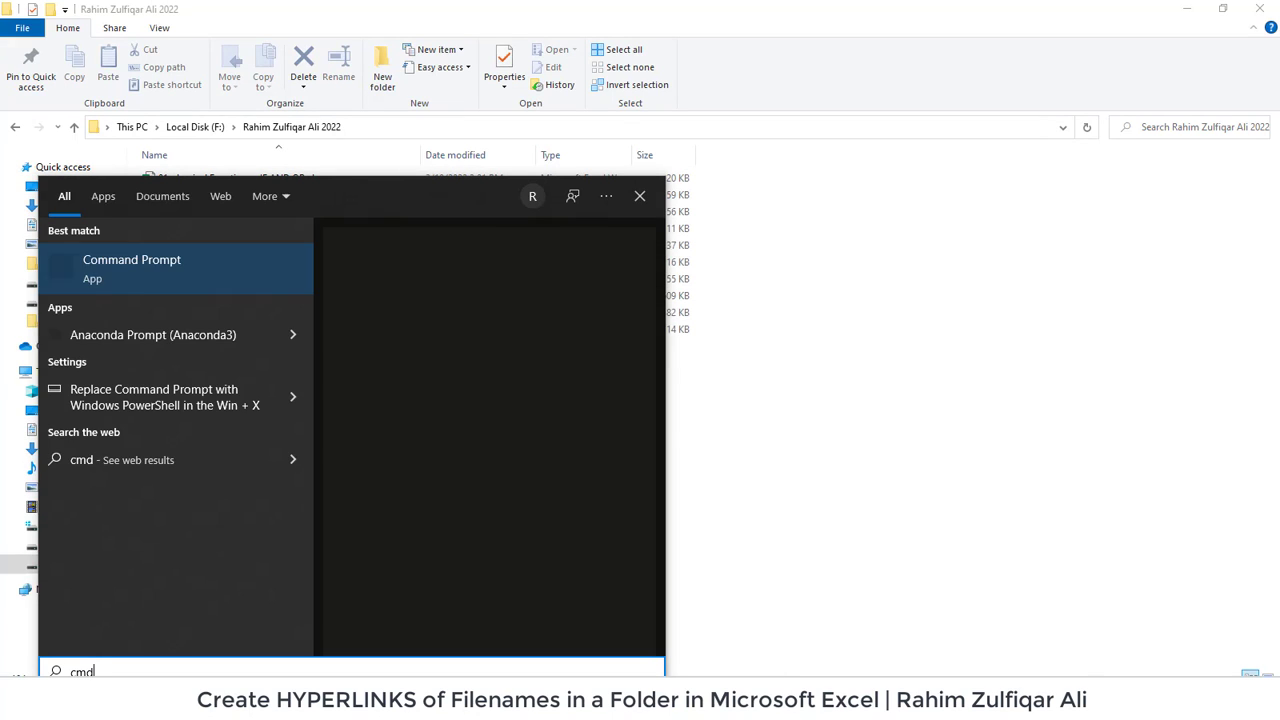
pyautogui.press('Return')
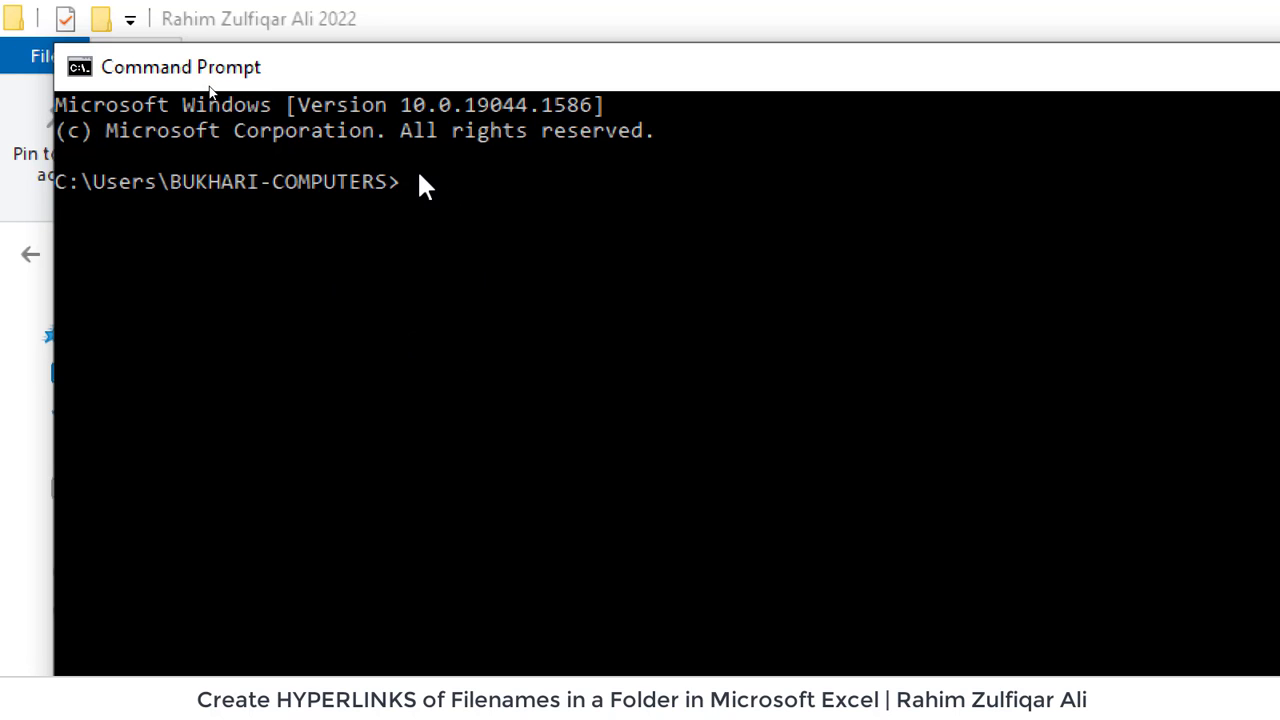
pyautogui.moveTo(416, 72); pyautogui.dragTo(505, 365)
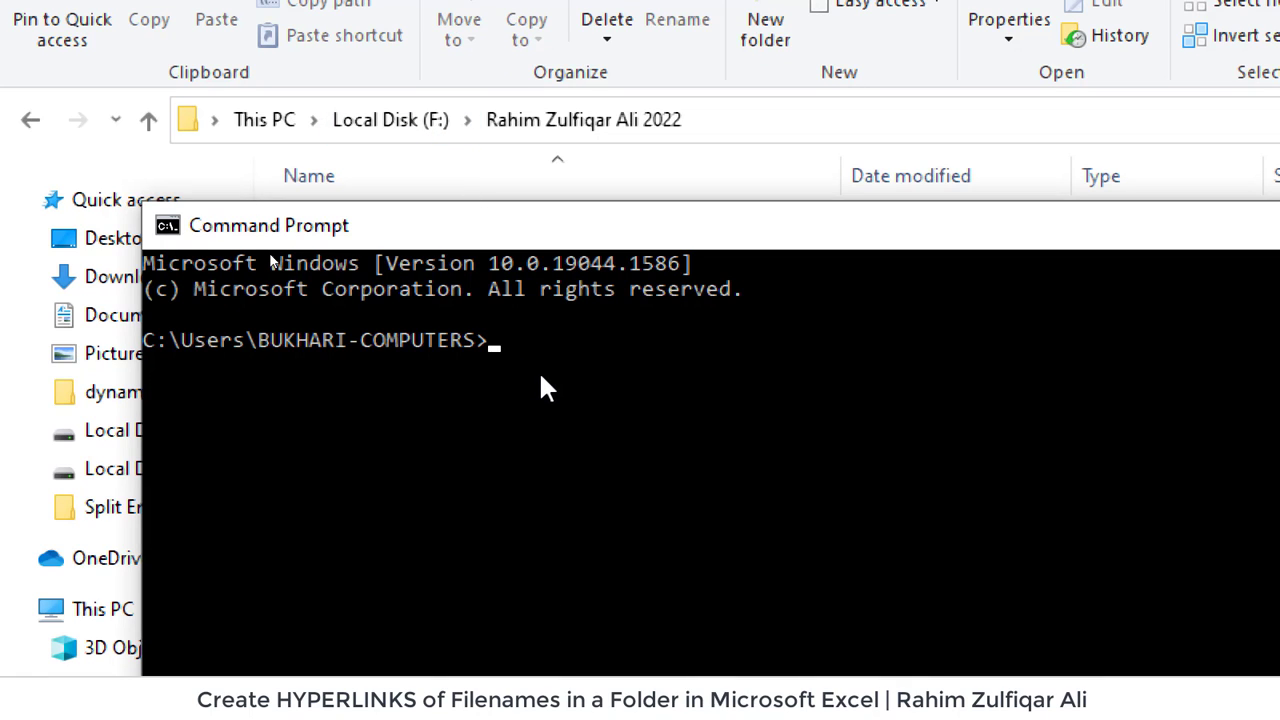
# - Switch to drive F: and cd into the folder holding the files
pyautogui.write('f:')
pyautogui.press('Return')
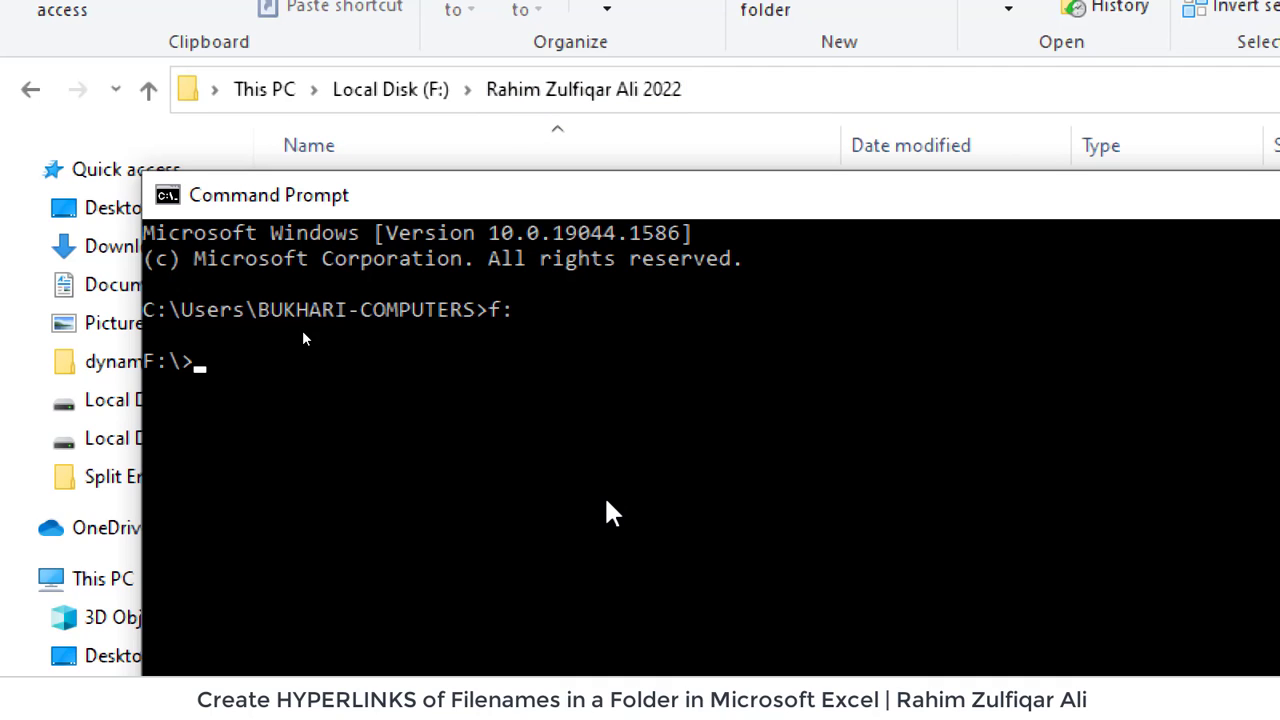
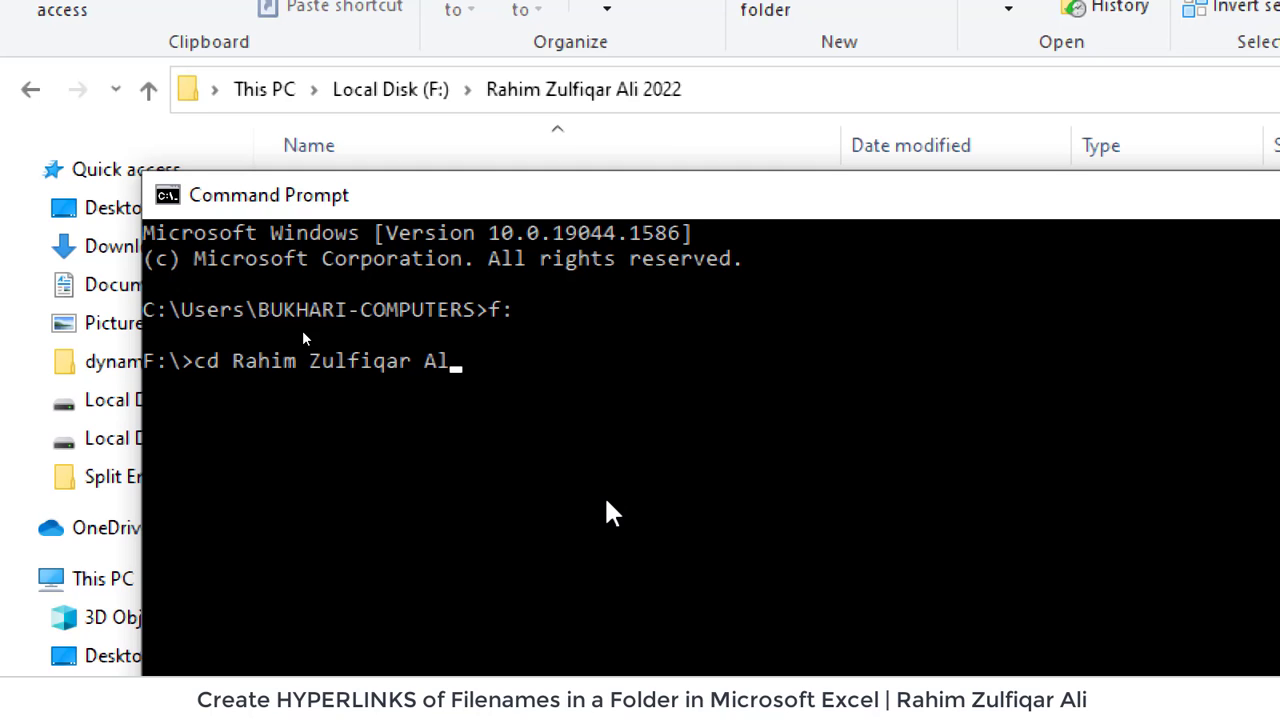
pyautogui.press('Return')
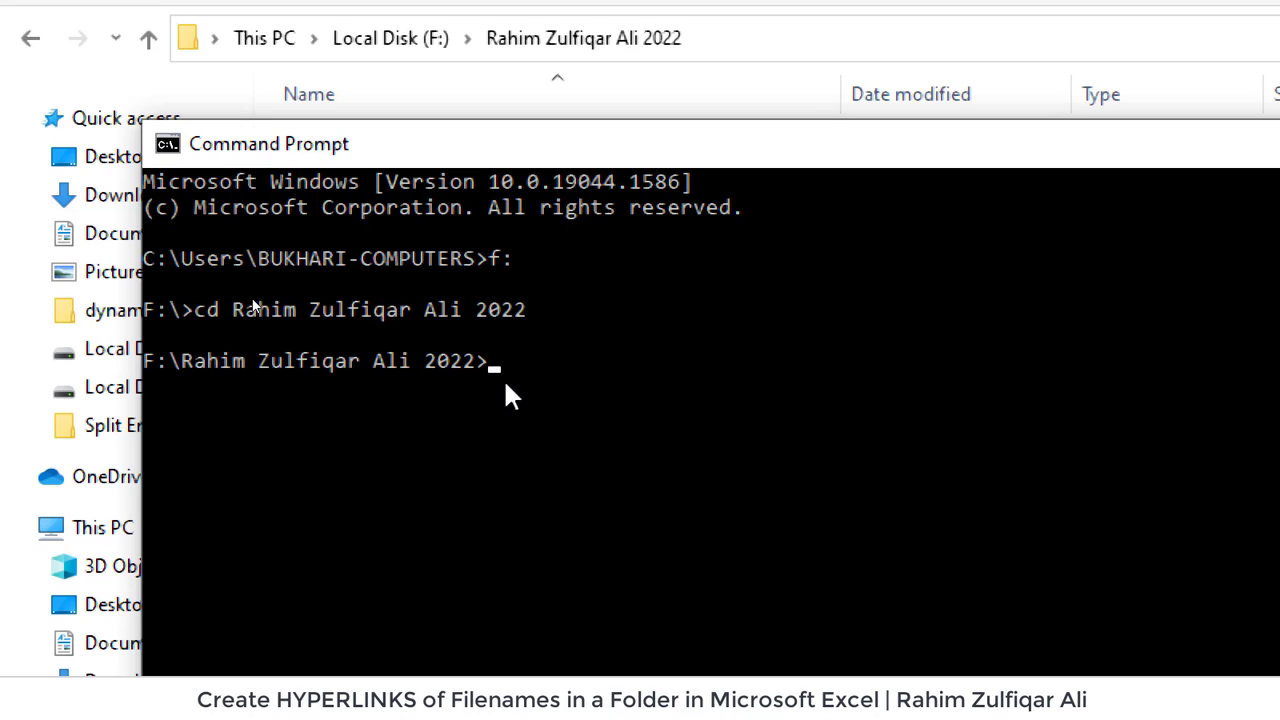
# - List the full file paths with dir/b/s/o, then copy them to the clipboard with dir/b/s/o | clip
pyautogui.write('dir/b/s/o')
pyautogui.press('Return')
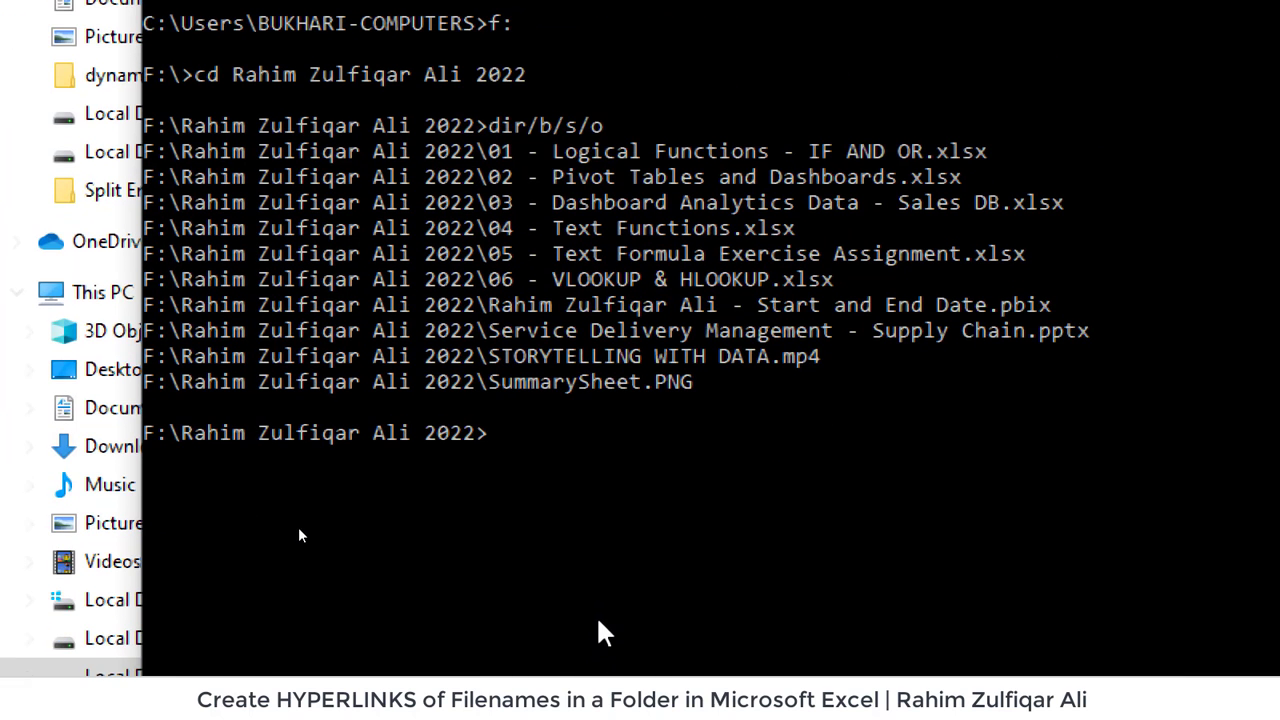
pyautogui.write('dir/')
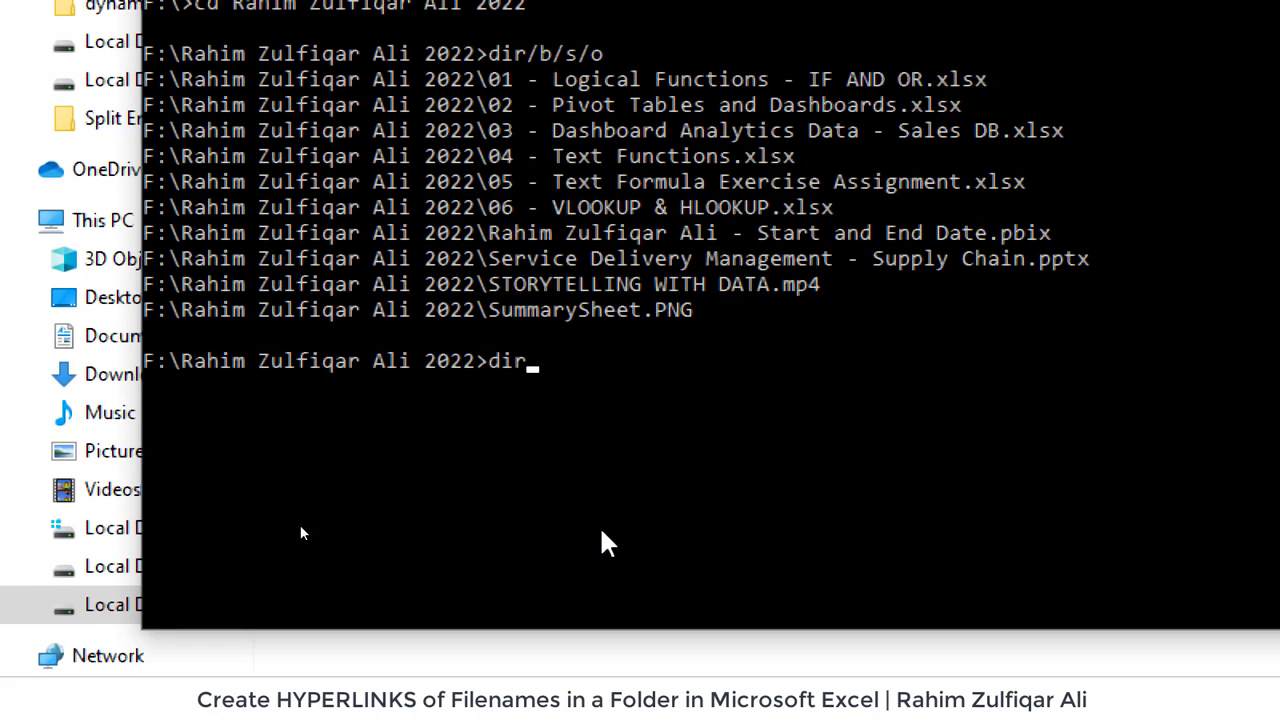
pyautogui.write('b/s/o | ')
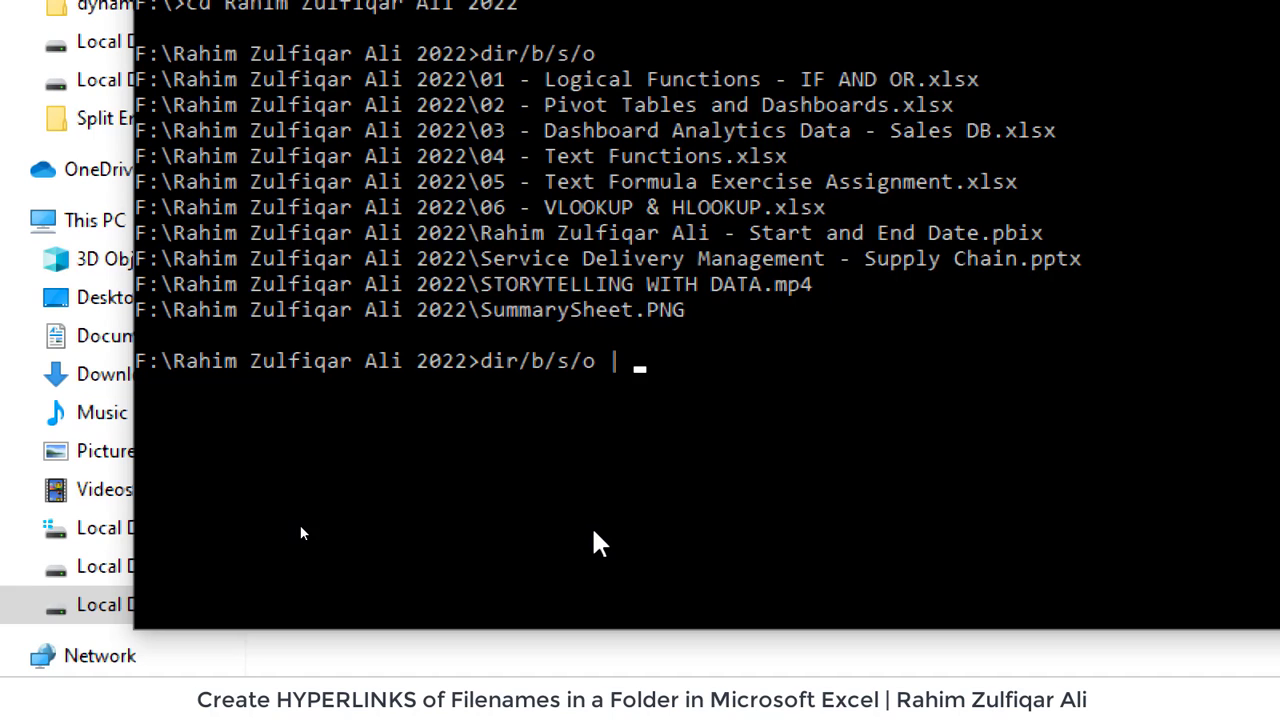
pyautogui.write('clip')
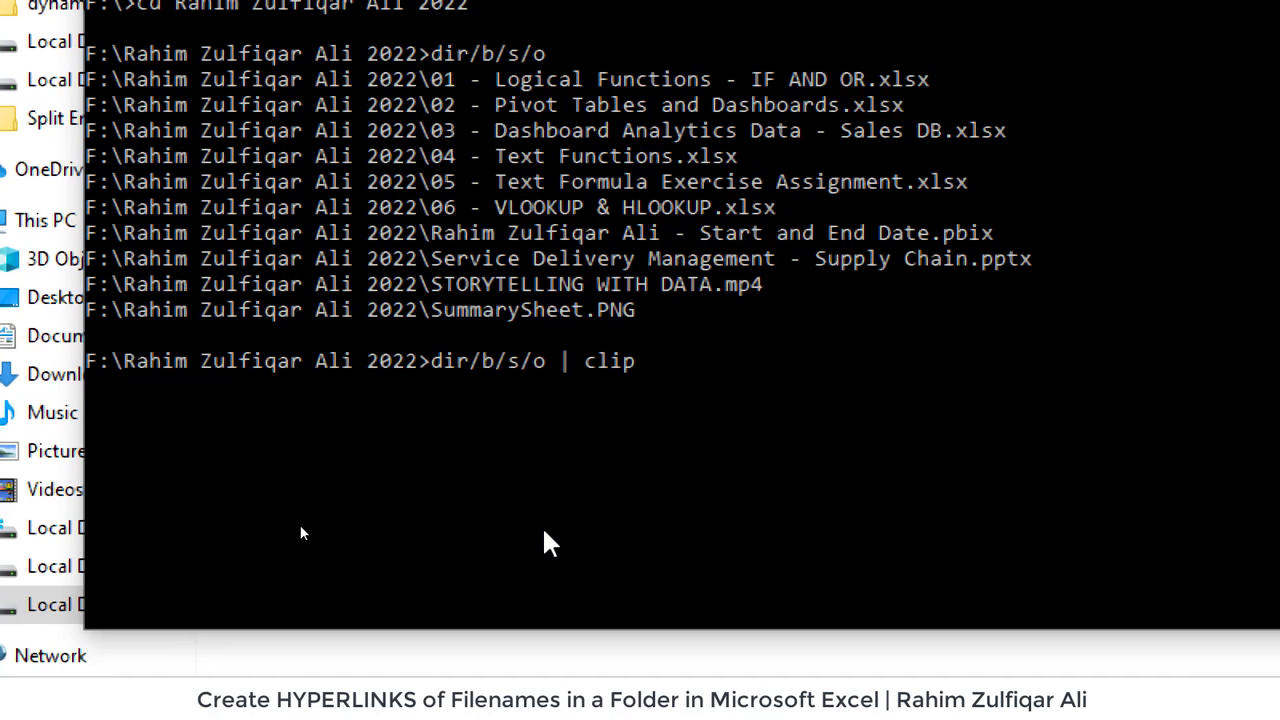
pyautogui.press('Return')
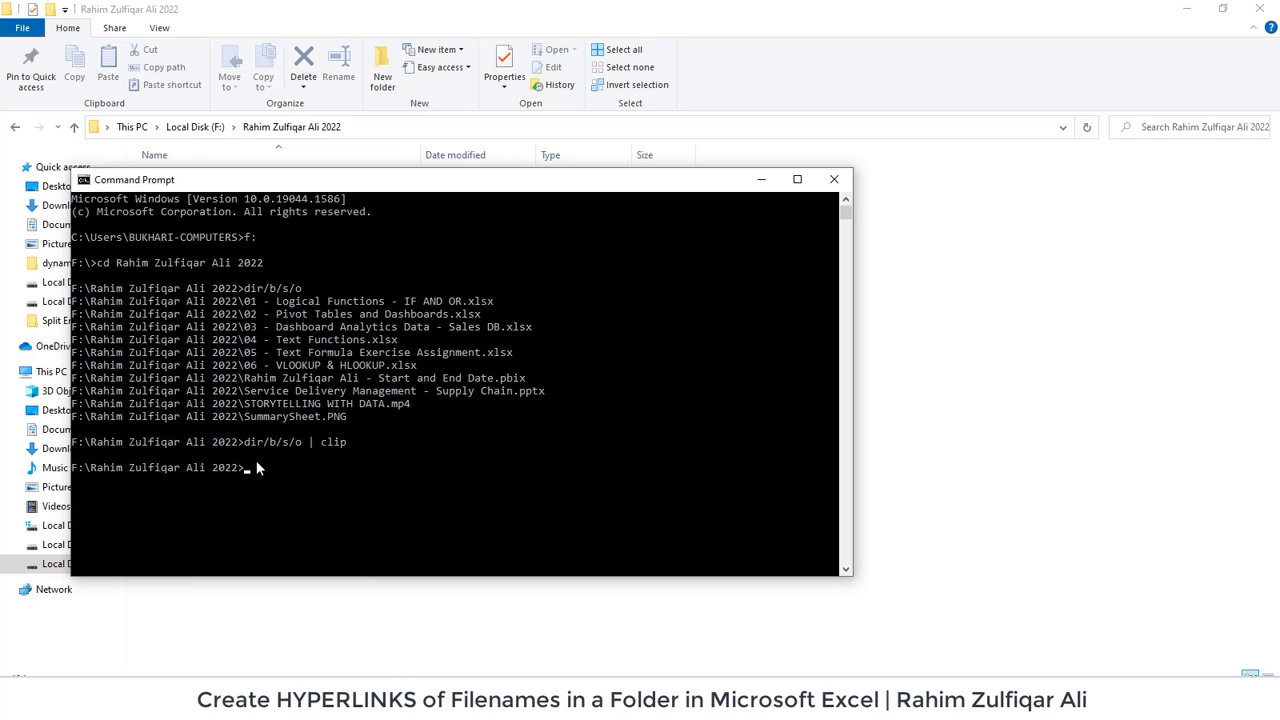
# - Paste the ten file paths into A1:A10 of the blank Book1 workbook
pyautogui.hotkey('alt', 'Tab')
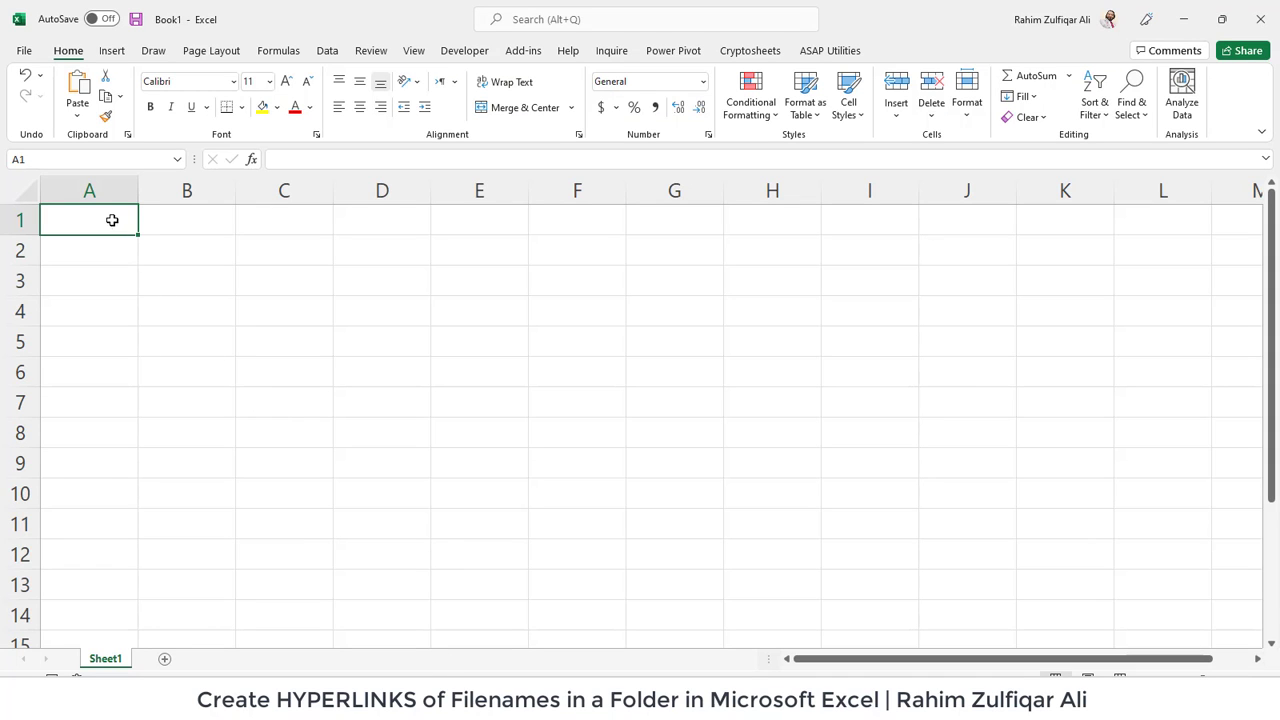
pyautogui.click(106, 246)
pyautogui.click(106, 226)
pyautogui.click(103, 226)
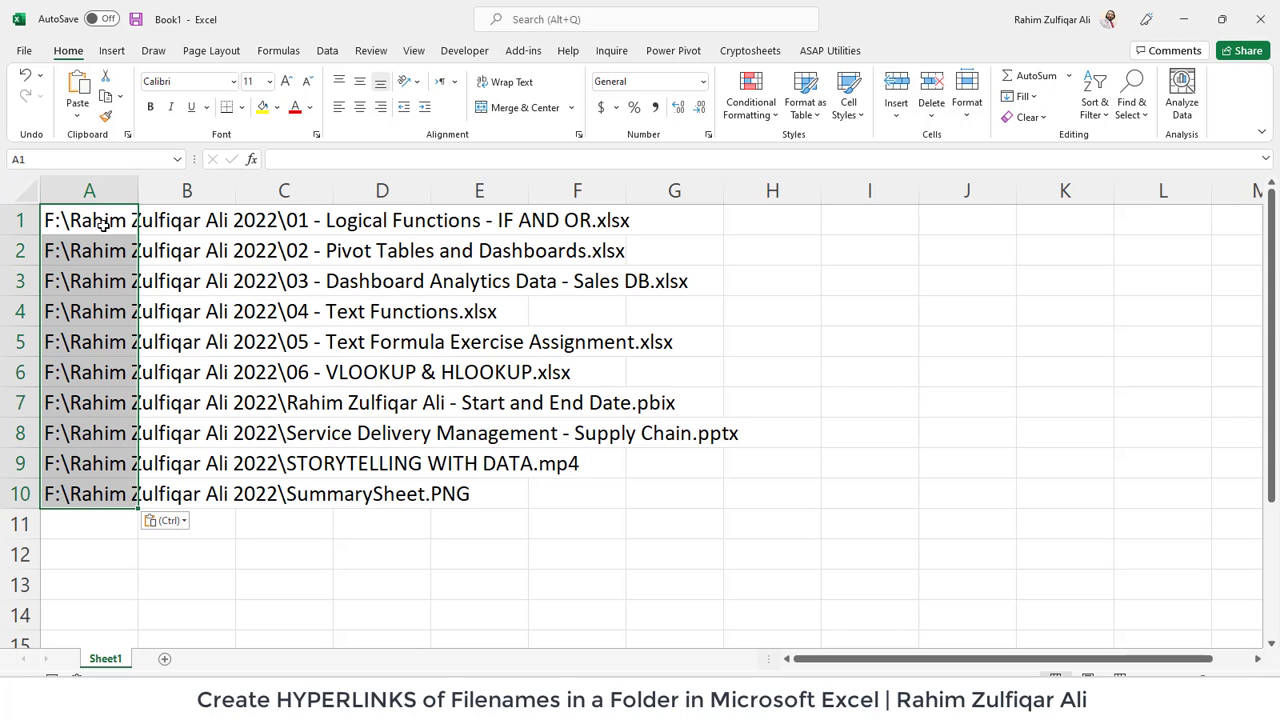
pyautogui.click(232, 290)
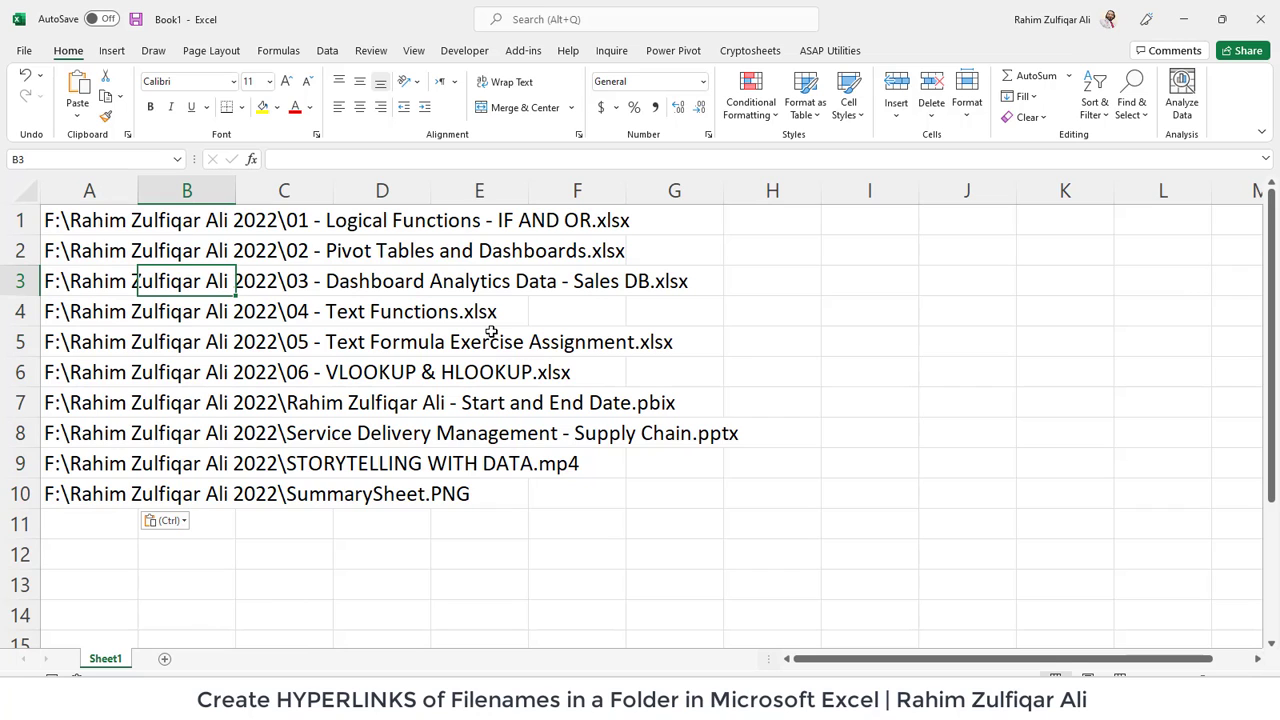
# - Autofit column A so the full file paths show, then check the paths in A1:A3
pyautogui.hotkey('alt', 'Tab')
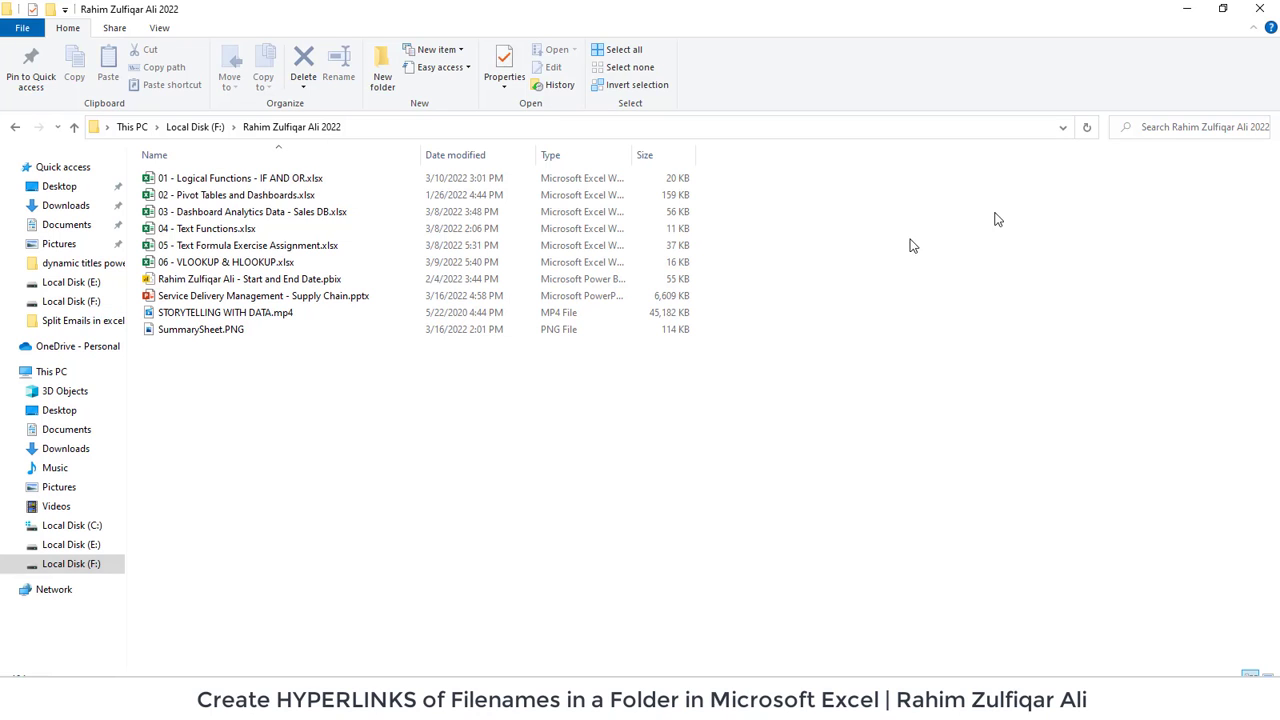
pyautogui.click(1187, 11)
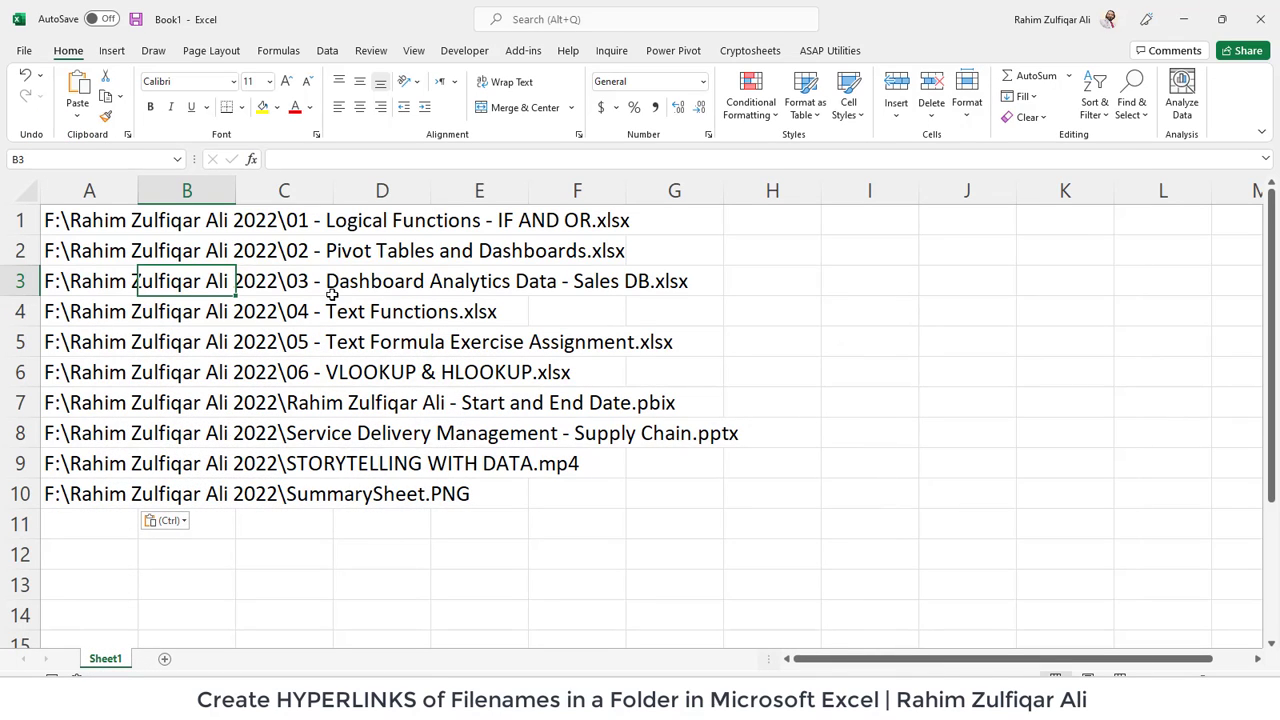
pyautogui.click(406, 278)
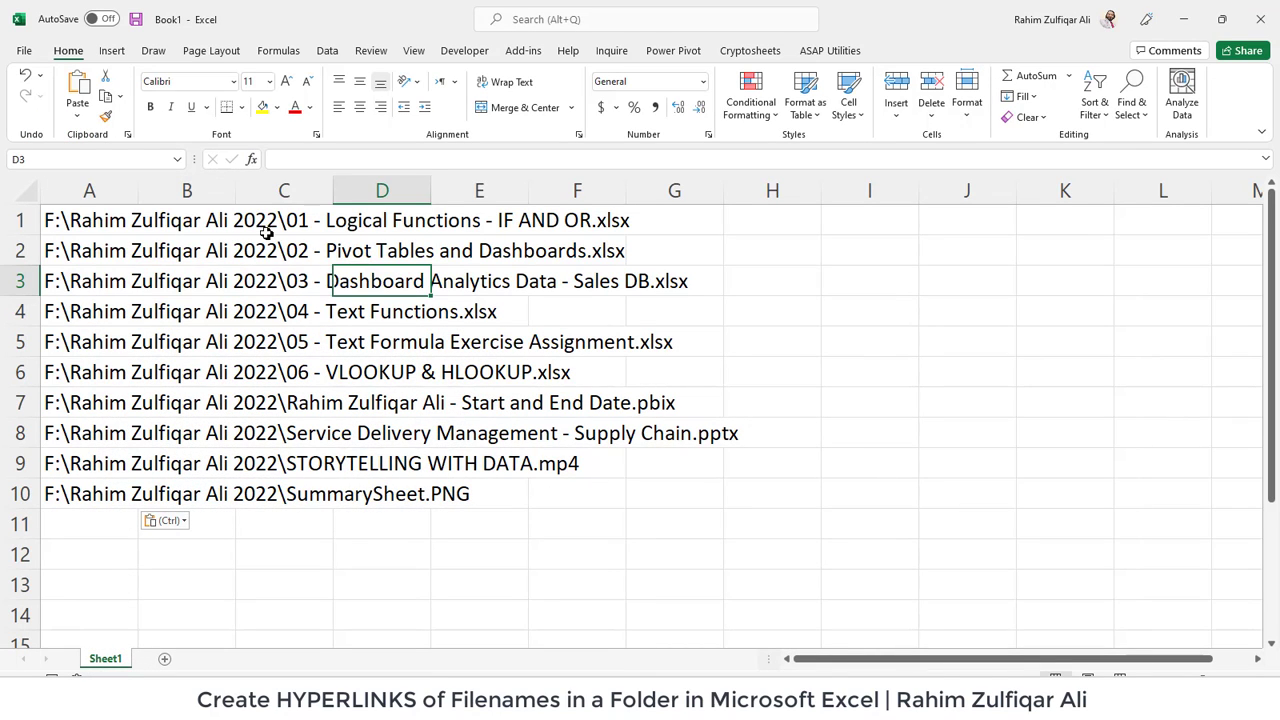
pyautogui.click(128, 190)
pyautogui.doubleClick(138, 190)
pyautogui.click(603, 283)
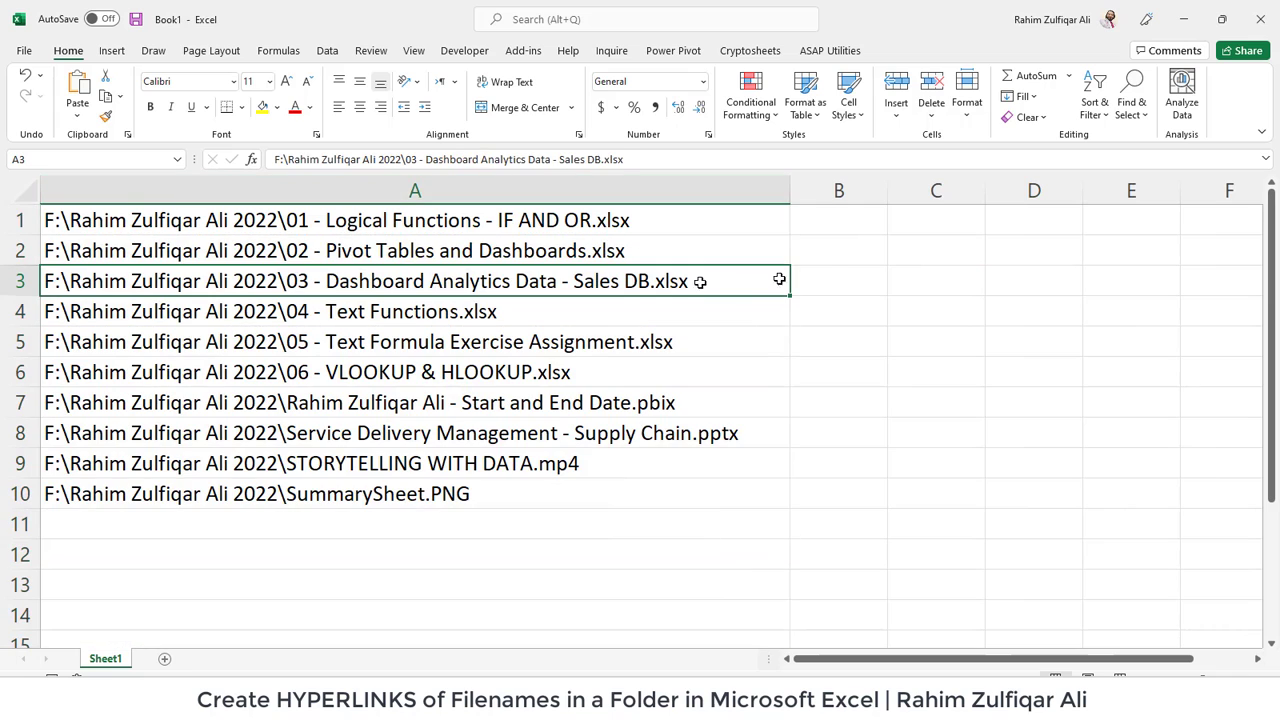
pyautogui.click(834, 221)
pyautogui.click(703, 222)
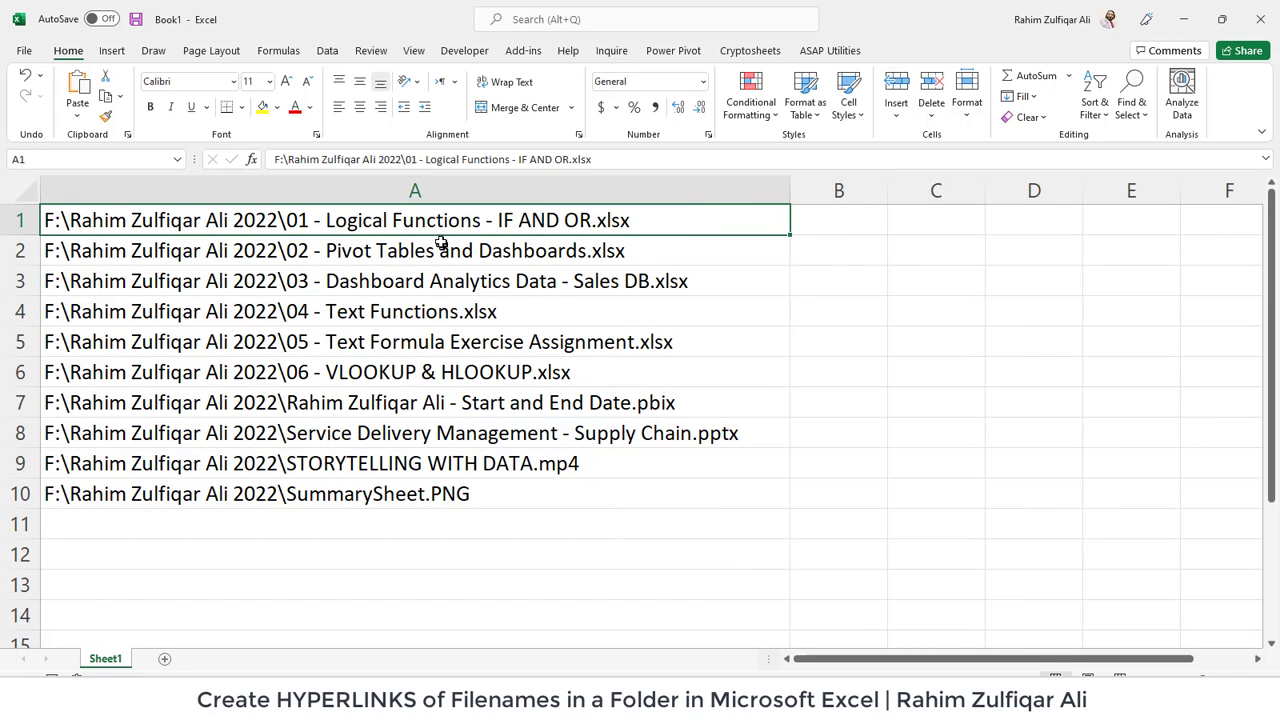
pyautogui.click(443, 251)
pyautogui.click(456, 281)
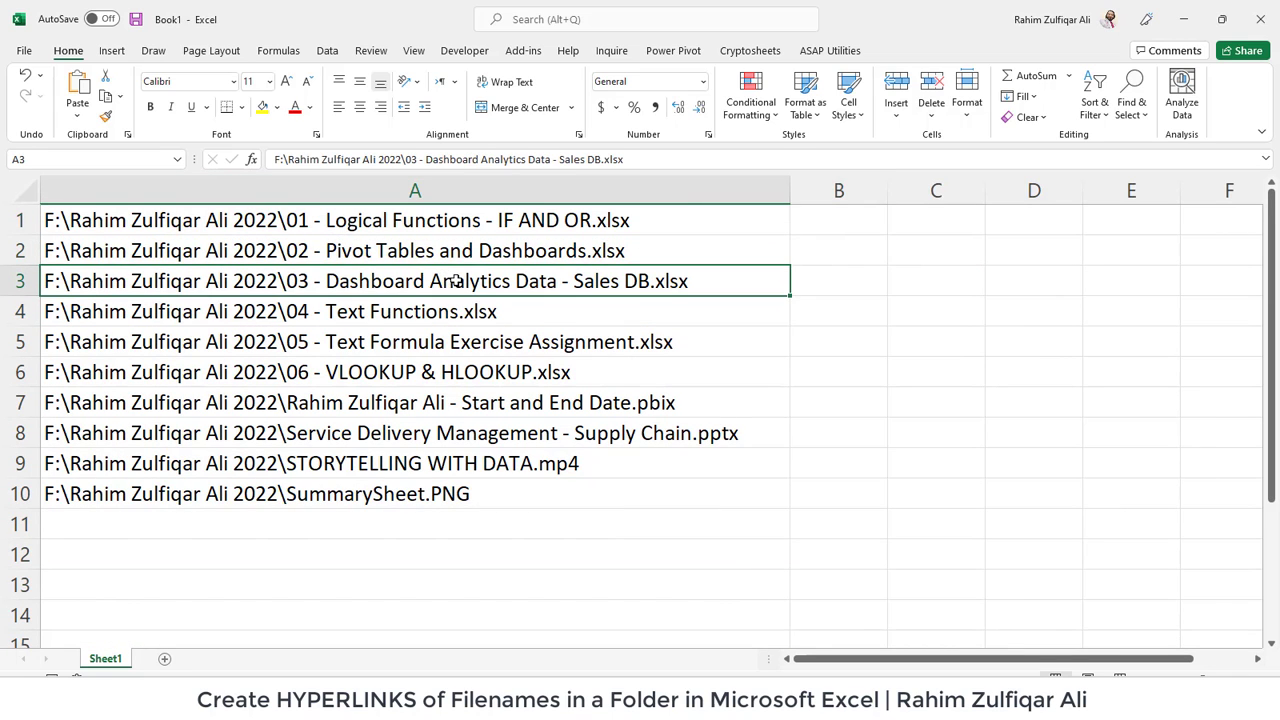
# - Enter the formula =HYPERLINK(A1) in cell B1
pyautogui.click(837, 228)
pyautogui.write('=hyp')
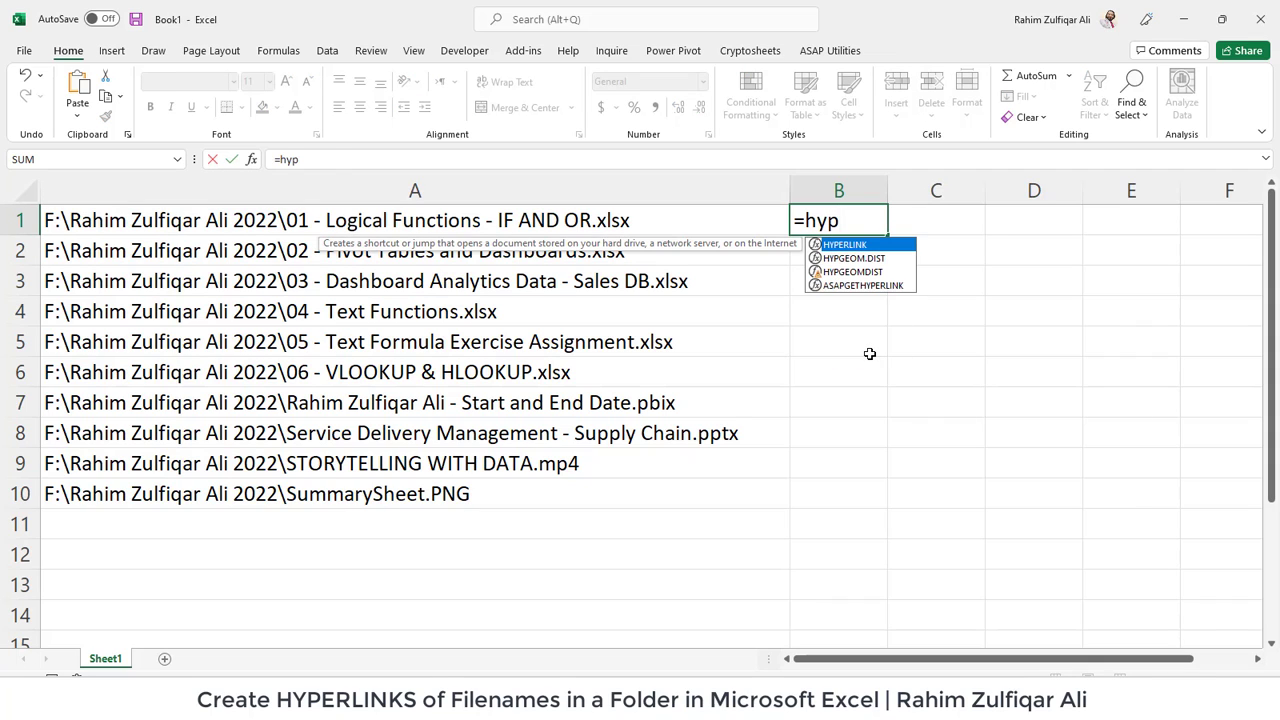
pyautogui.press('Tab')
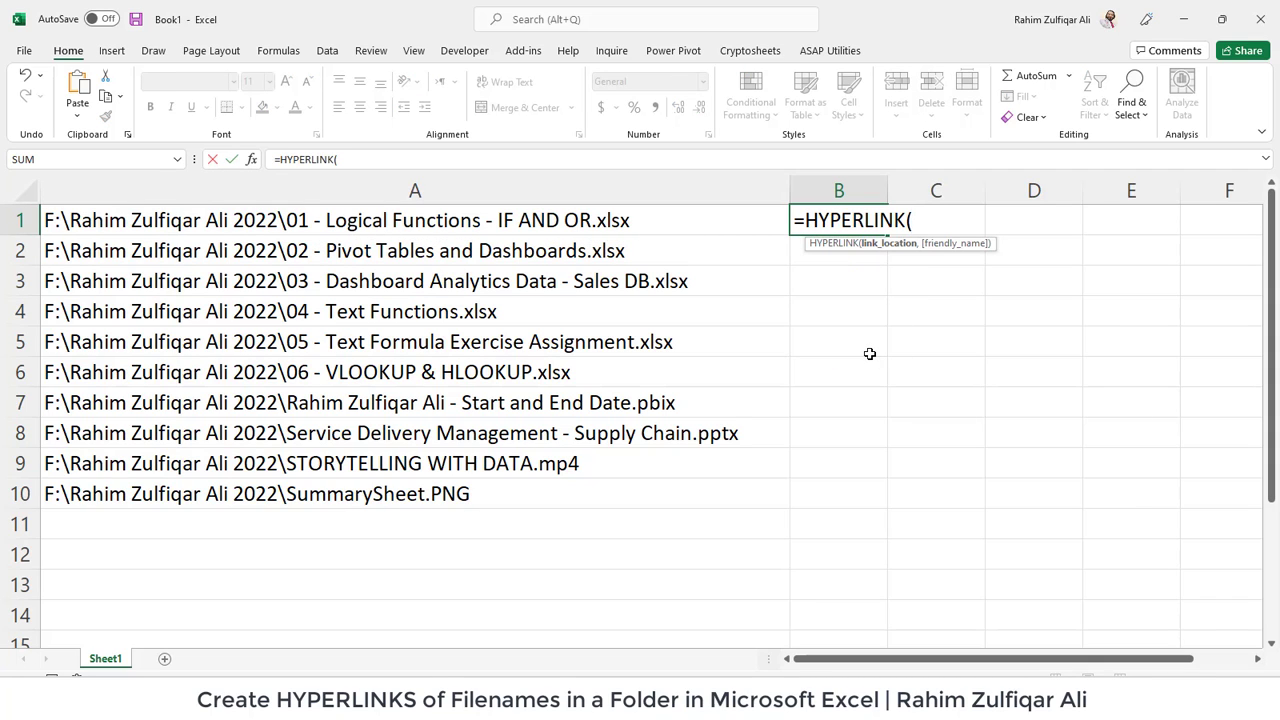
pyautogui.press('Left')
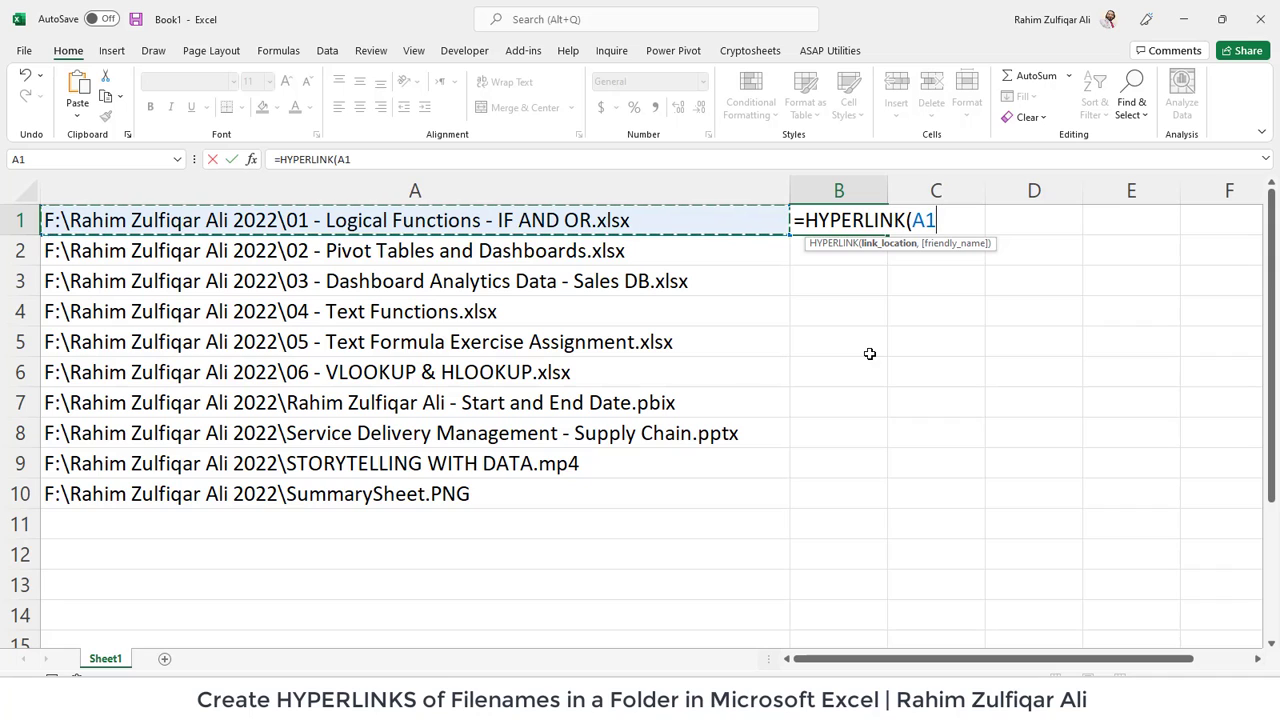
pyautogui.write(')')
pyautogui.press('Return')
# - Fill the HYPERLINK formula down through B1:B10 with Ctrl+D
pyautogui.press('Up')
pyautogui.hotkey('shift', 'Down')
pyautogui.hotkey('shift', 'Down')
pyautogui.hotkey('shift', 'Down')
pyautogui.hotkey('shift', 'Down')
pyautogui.hotkey('shift', 'Down')
pyautogui.hotkey('shift', 'Down')
pyautogui.hotkey('shift', 'Down')
pyautogui.hotkey('shift', 'Down')
pyautogui.hotkey('shift', 'Down')
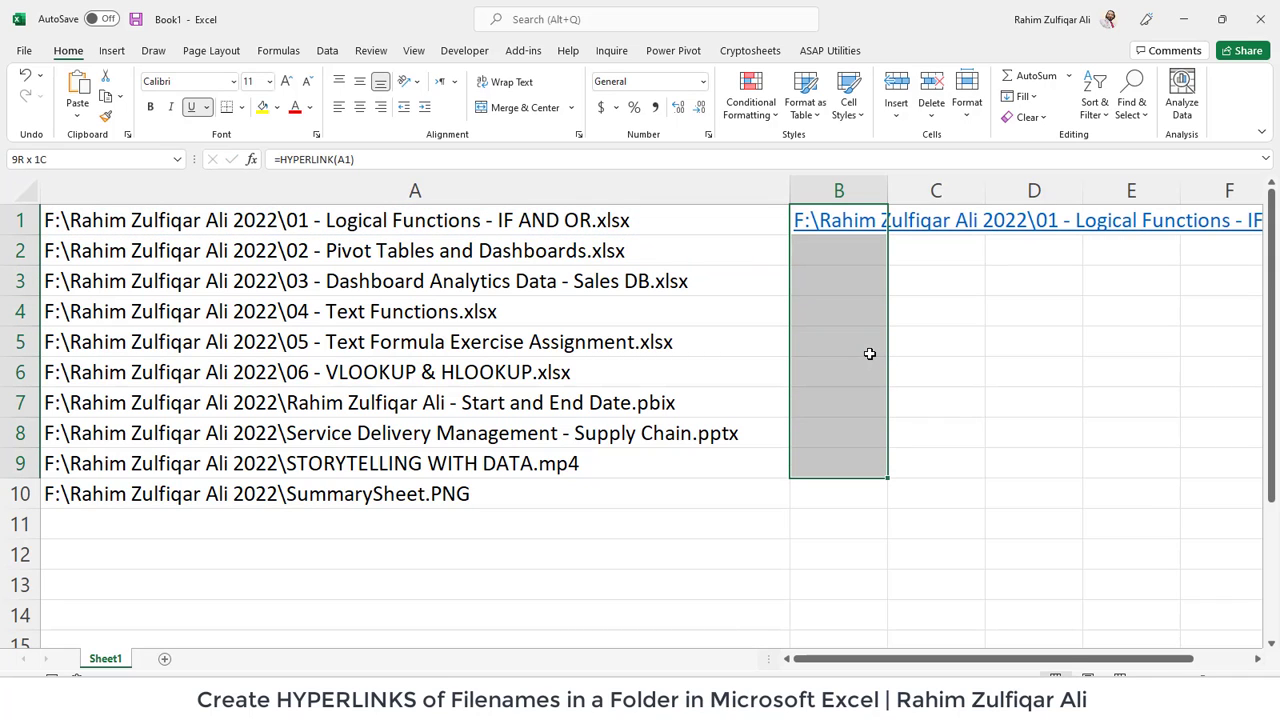
pyautogui.hotkey('ctrl', 'd')
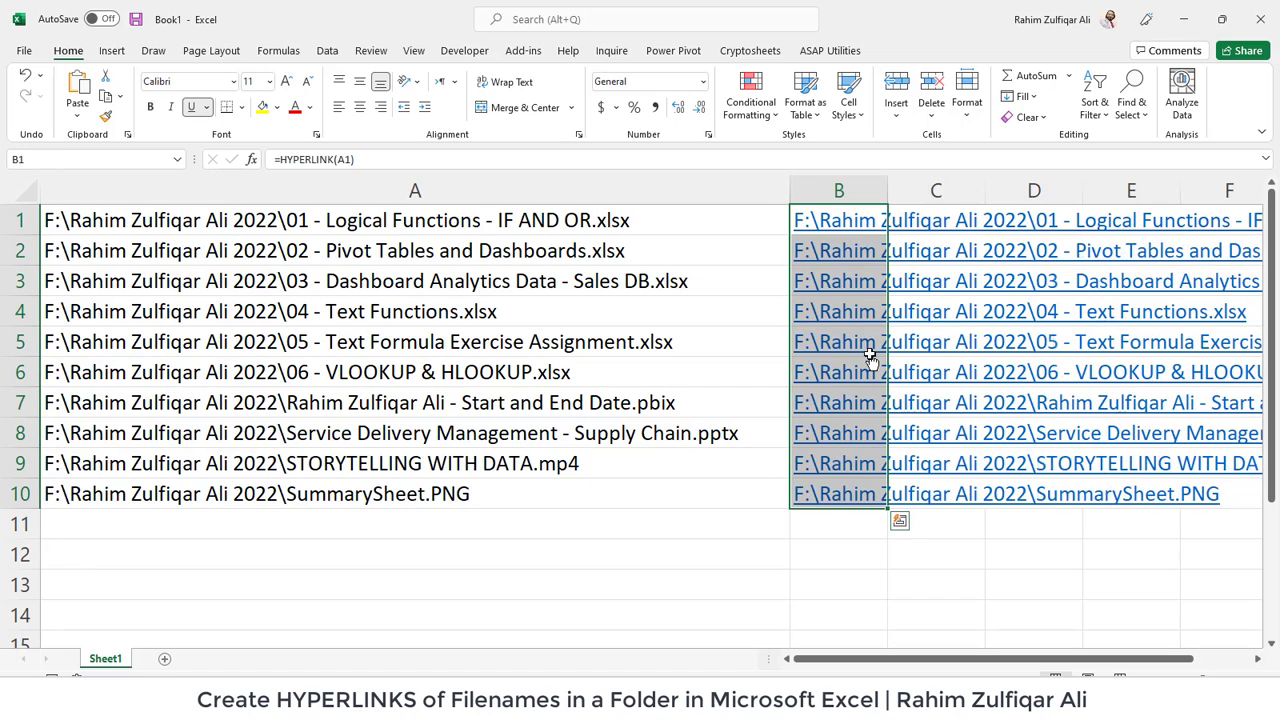
pyautogui.press('Right')
pyautogui.press('Right')
pyautogui.press('Right')
pyautogui.press('Right')
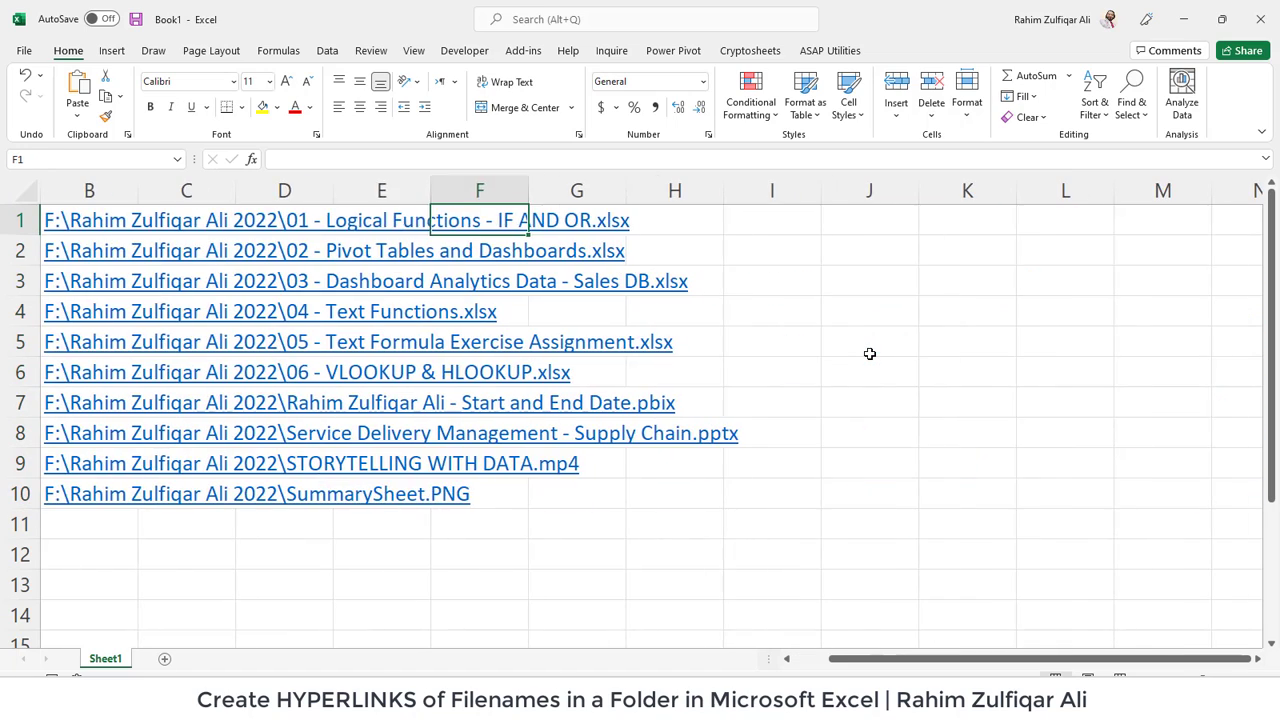
pyautogui.press('Left')
pyautogui.hotkey('ctrl', 'Home')
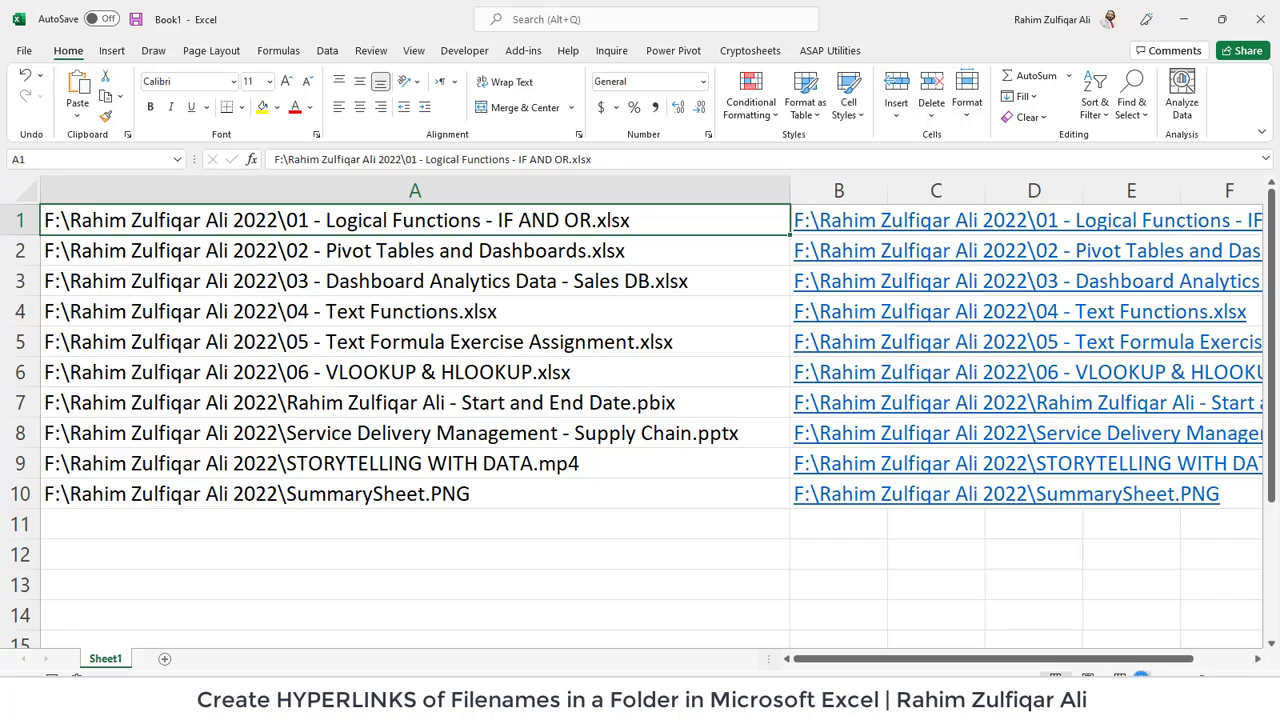
pyautogui.scroll(-5, 1074, 631)
# - Follow B1's link to open 01 - Logical Functions - IF AND OR.xlsx, then return to Book1
pyautogui.click(834, 519)
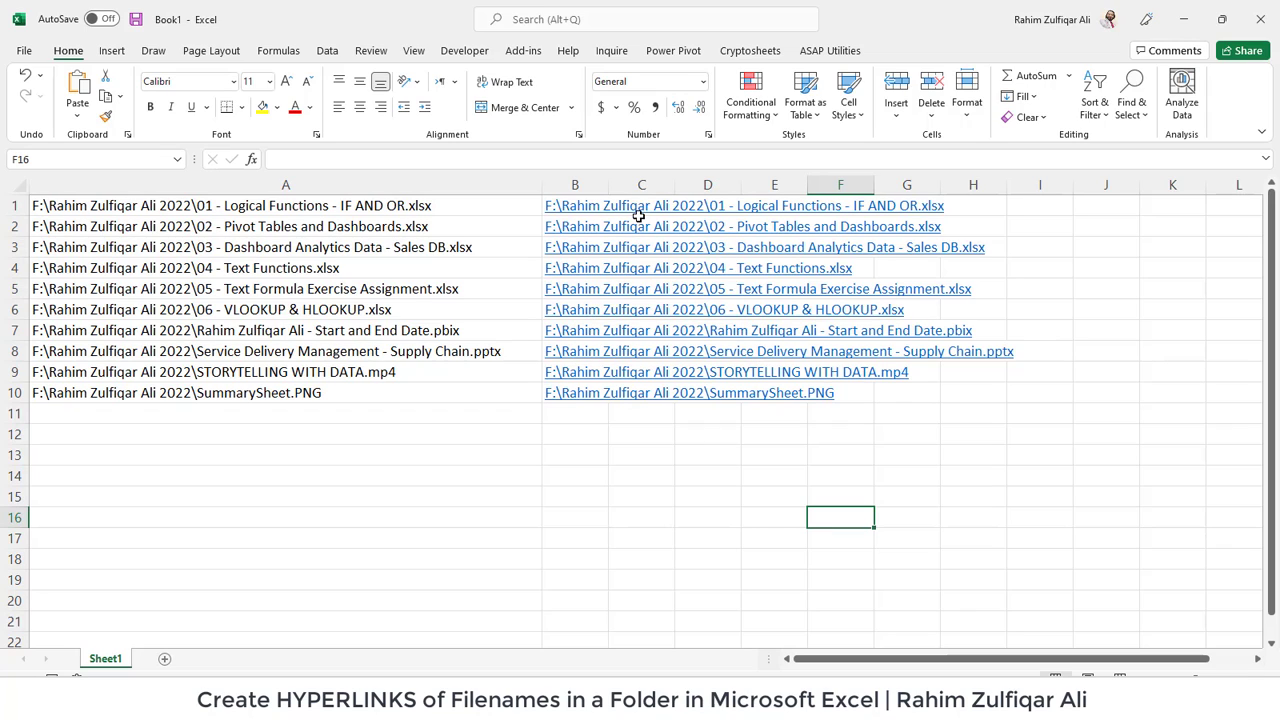
pyautogui.click(665, 428)
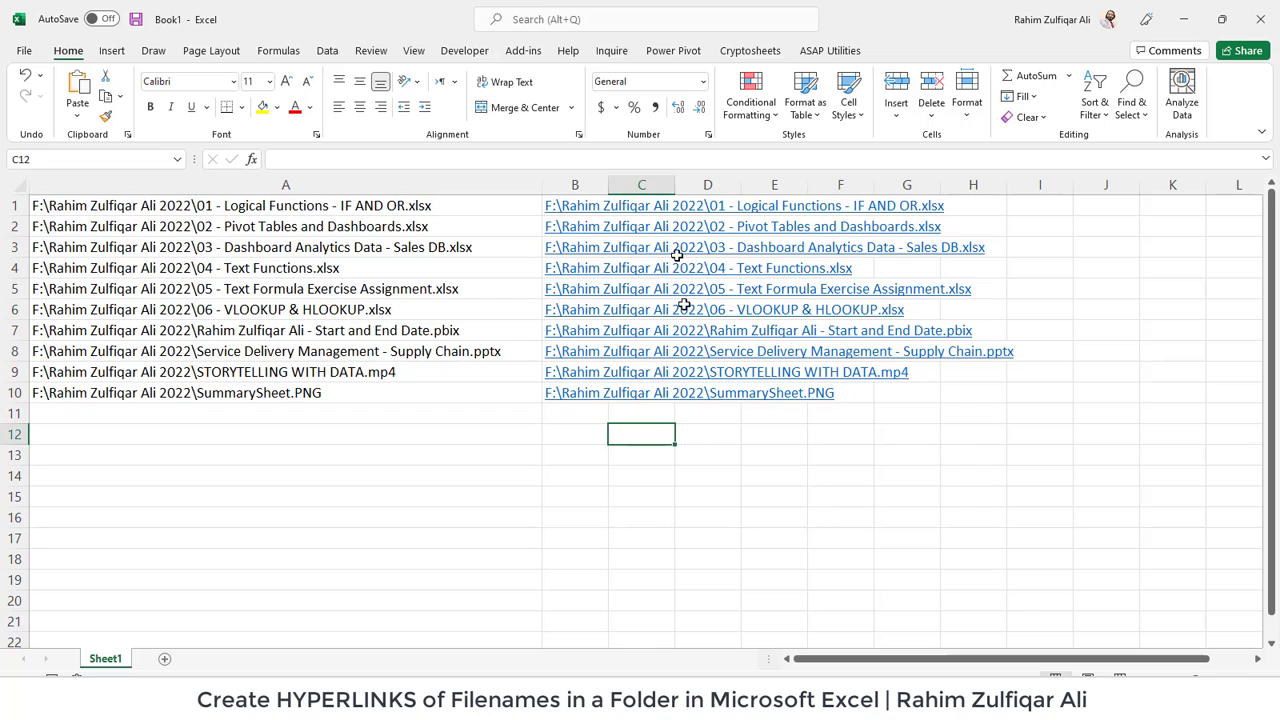
pyautogui.click(647, 207)
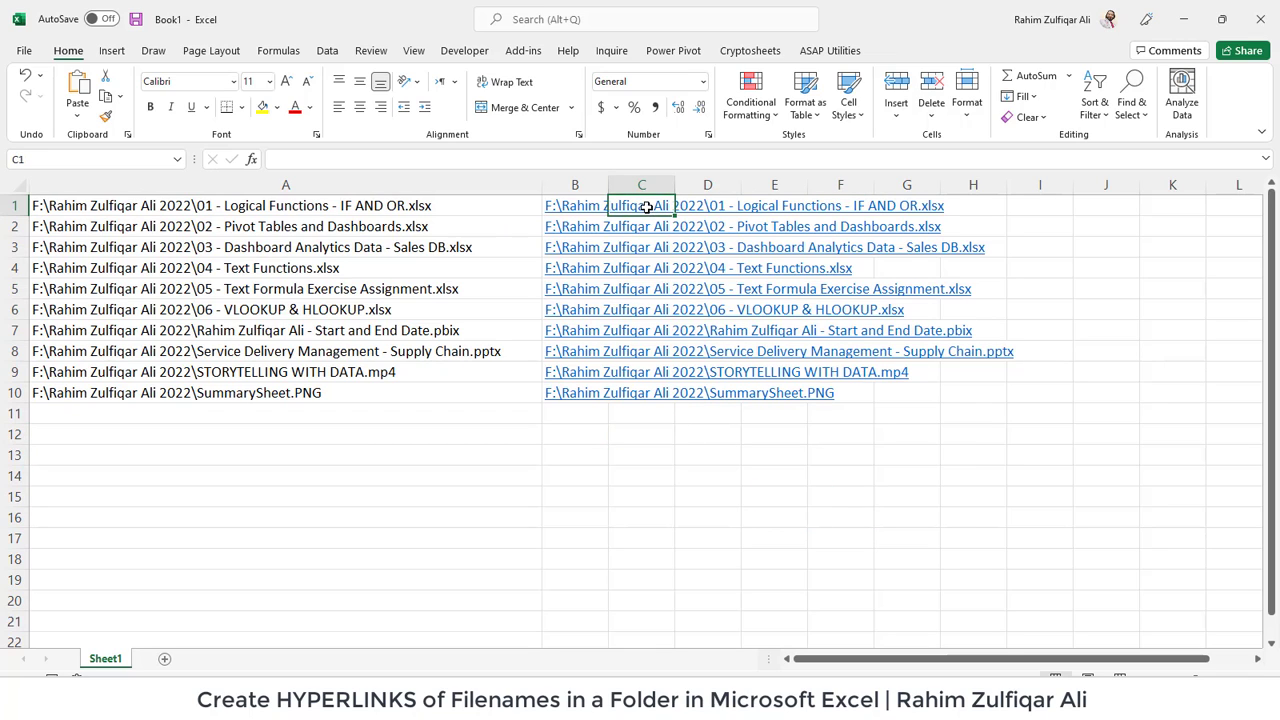
pyautogui.click(552, 209)
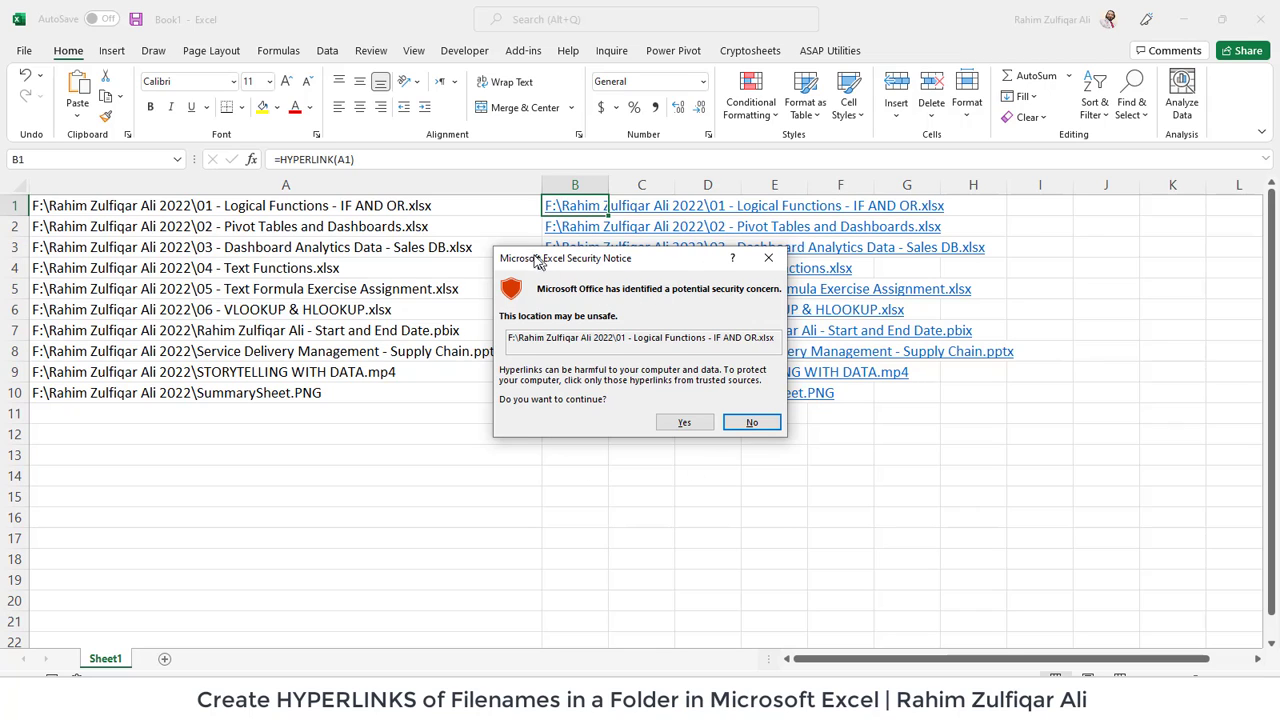
pyautogui.click(683, 424)
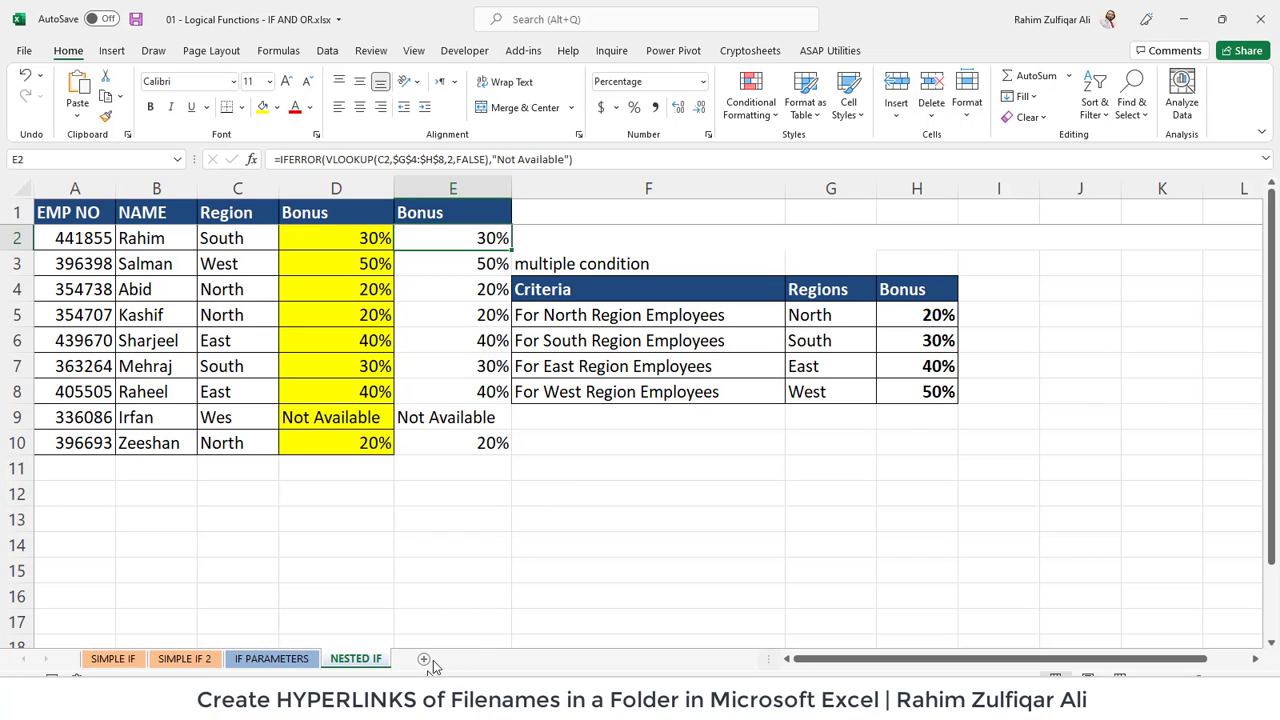
pyautogui.moveTo(423, 690)
pyautogui.click(280, 620)
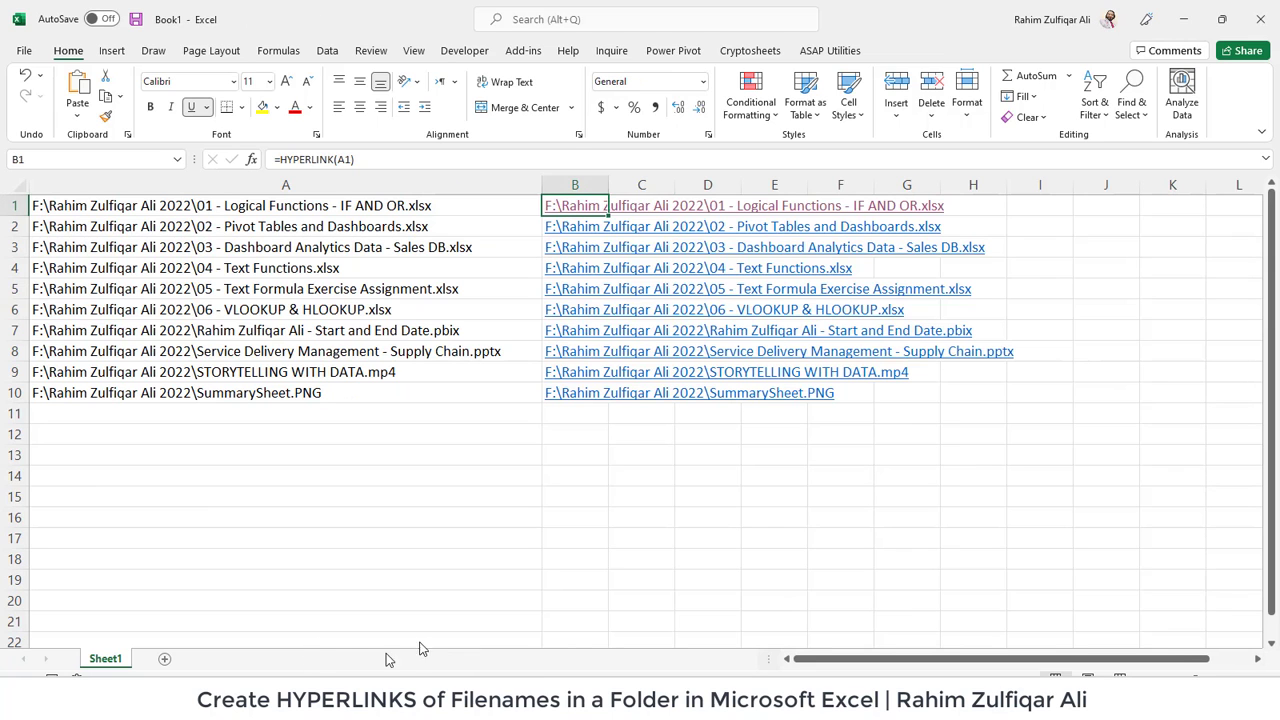
pyautogui.click(670, 451)
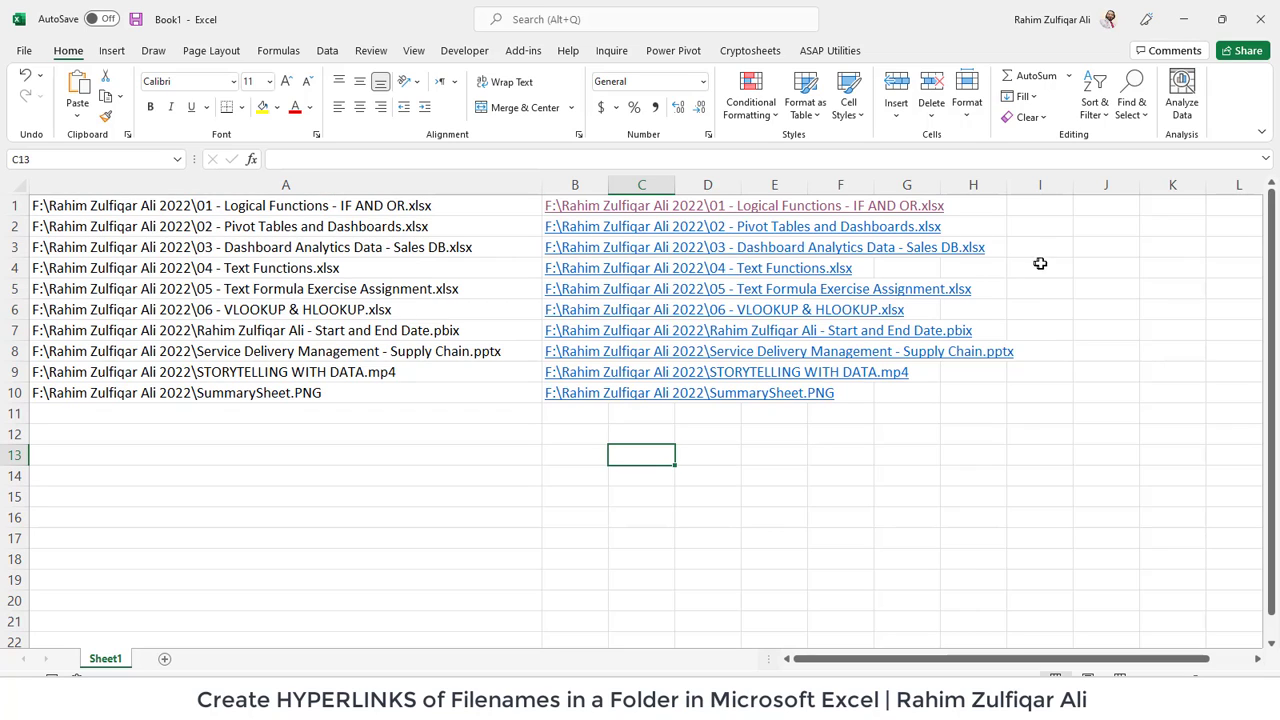
# - Autofit column B, then copy the paths in A1:A10 into C1:C10 and select them
pyautogui.doubleClick(608, 185)
pyautogui.click(1077, 204)
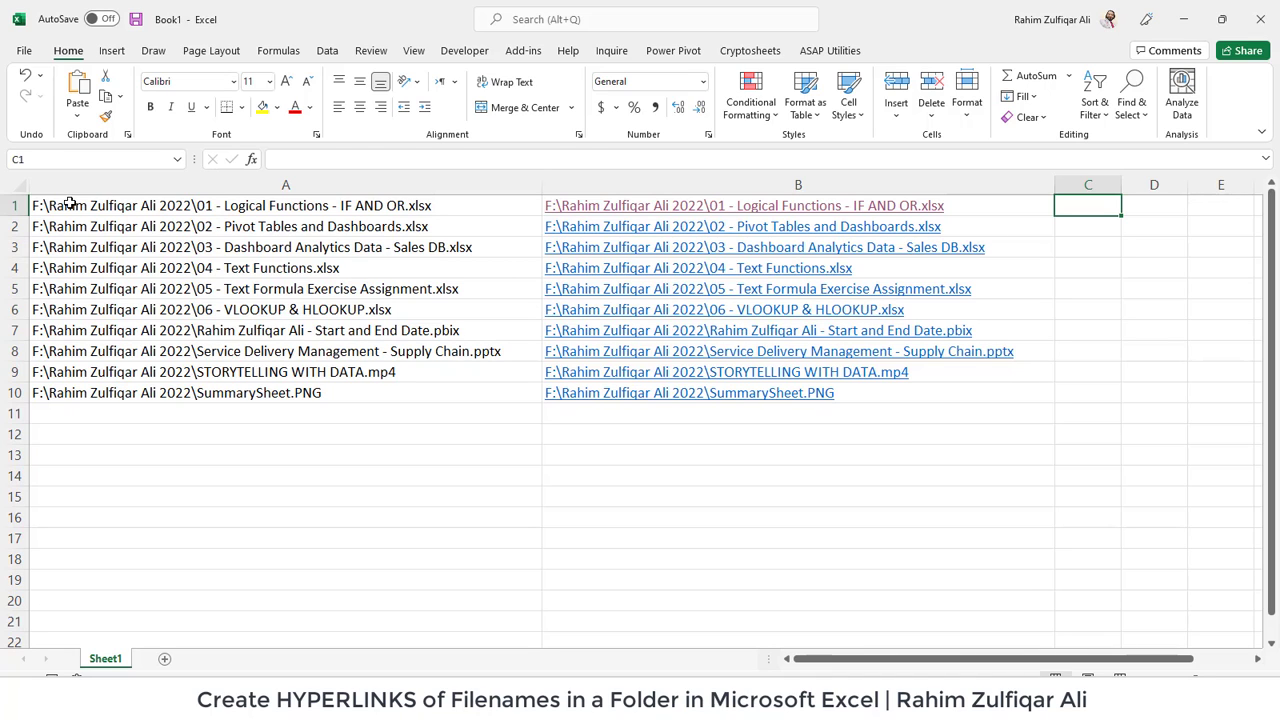
pyautogui.moveTo(70, 203); pyautogui.dragTo(91, 392)
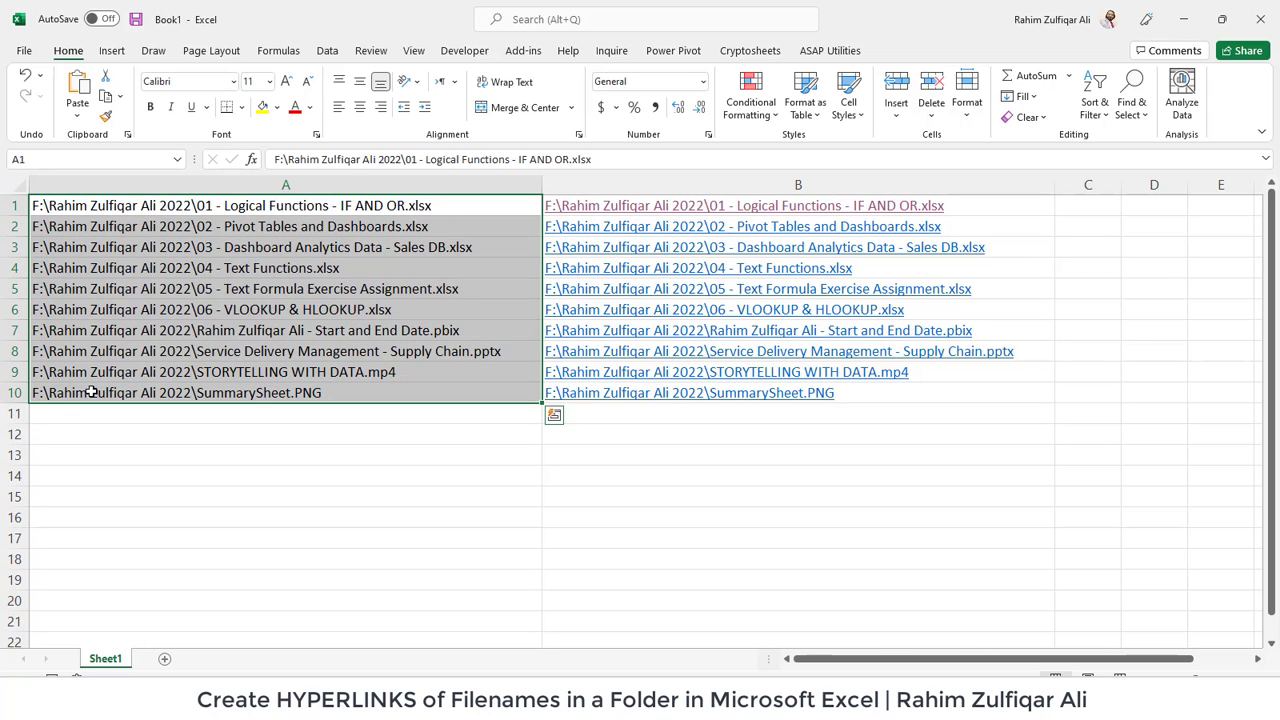
pyautogui.hotkey('ctrl', 'c')
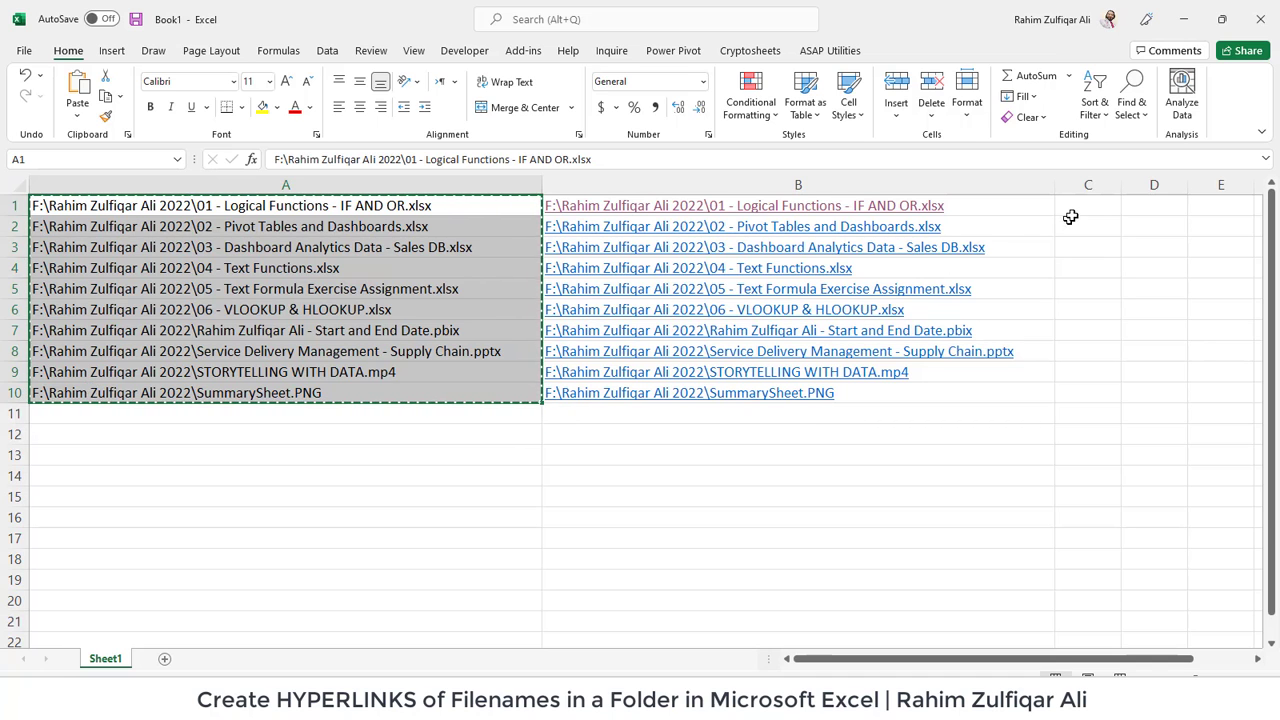
pyautogui.click(1074, 207)
pyautogui.hotkey('ctrl', 'v')
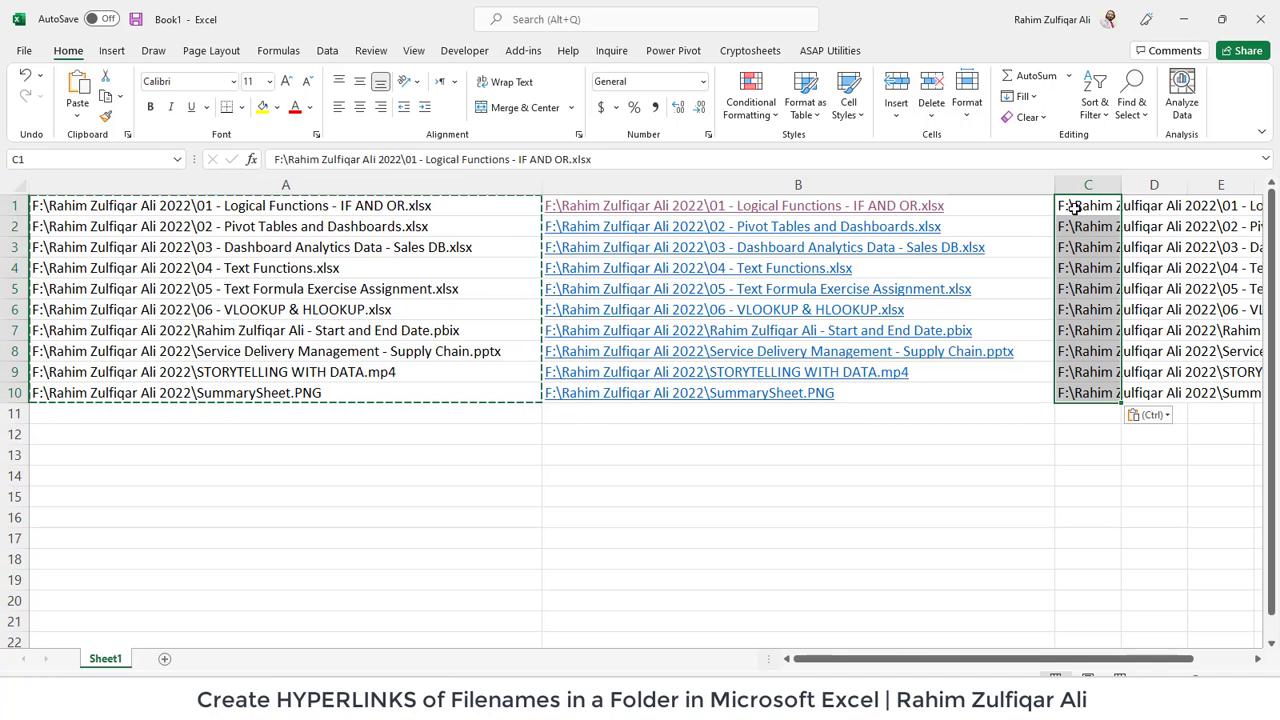
pyautogui.press('Right')
pyautogui.press('Right')
pyautogui.press('Right')
pyautogui.press('Right')
pyautogui.press('Right')
pyautogui.press('Left')
pyautogui.press('Left')
pyautogui.press('Left')
pyautogui.press('Left')
pyautogui.press('Left')
pyautogui.press('Left')
pyautogui.press('Right')
pyautogui.hotkey('ctrl', 'shift', 'Down')
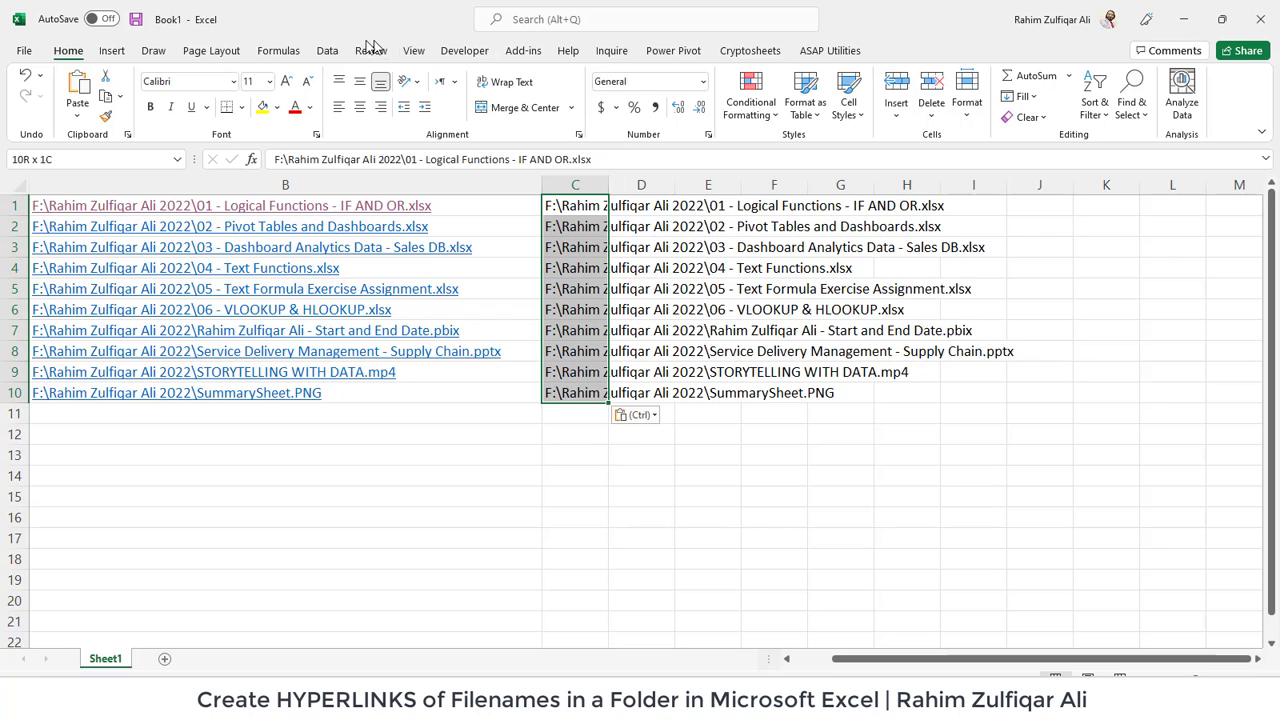
# - Set up Text to Columns on C1:C10 as Delimited, splitting on \ instead of Tab
pyautogui.click(335, 53)
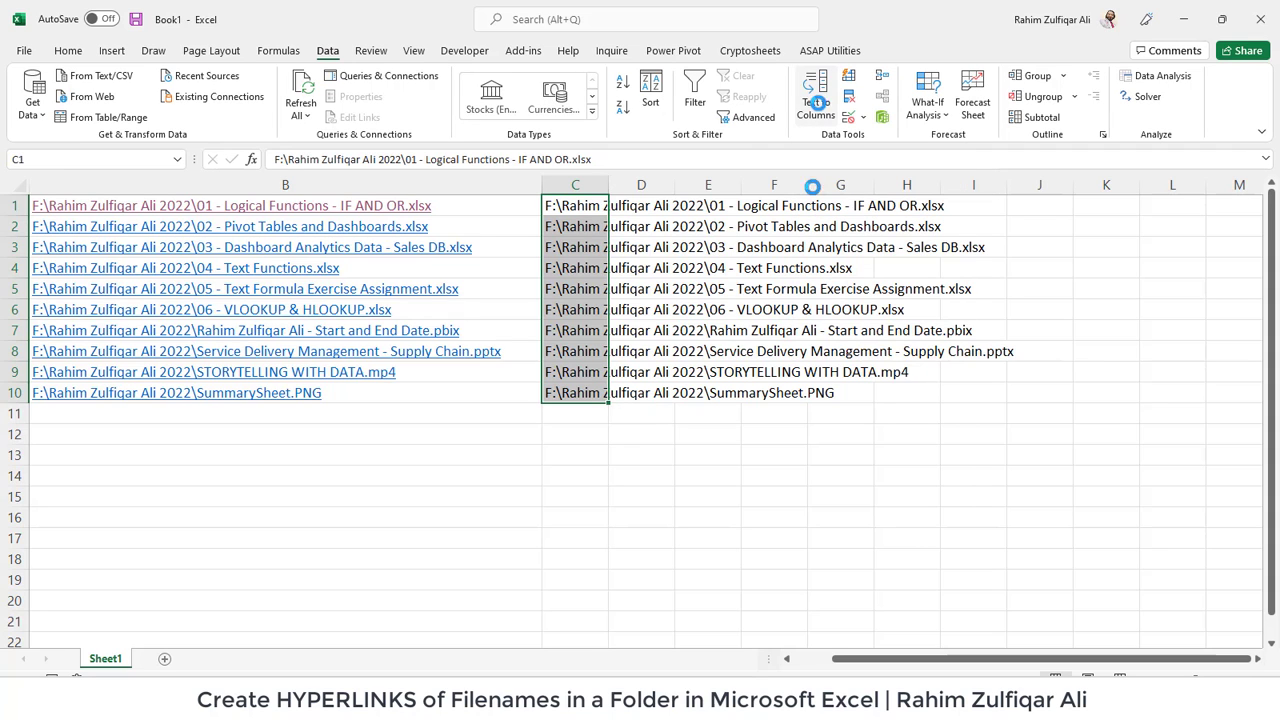
pyautogui.click(818, 113)
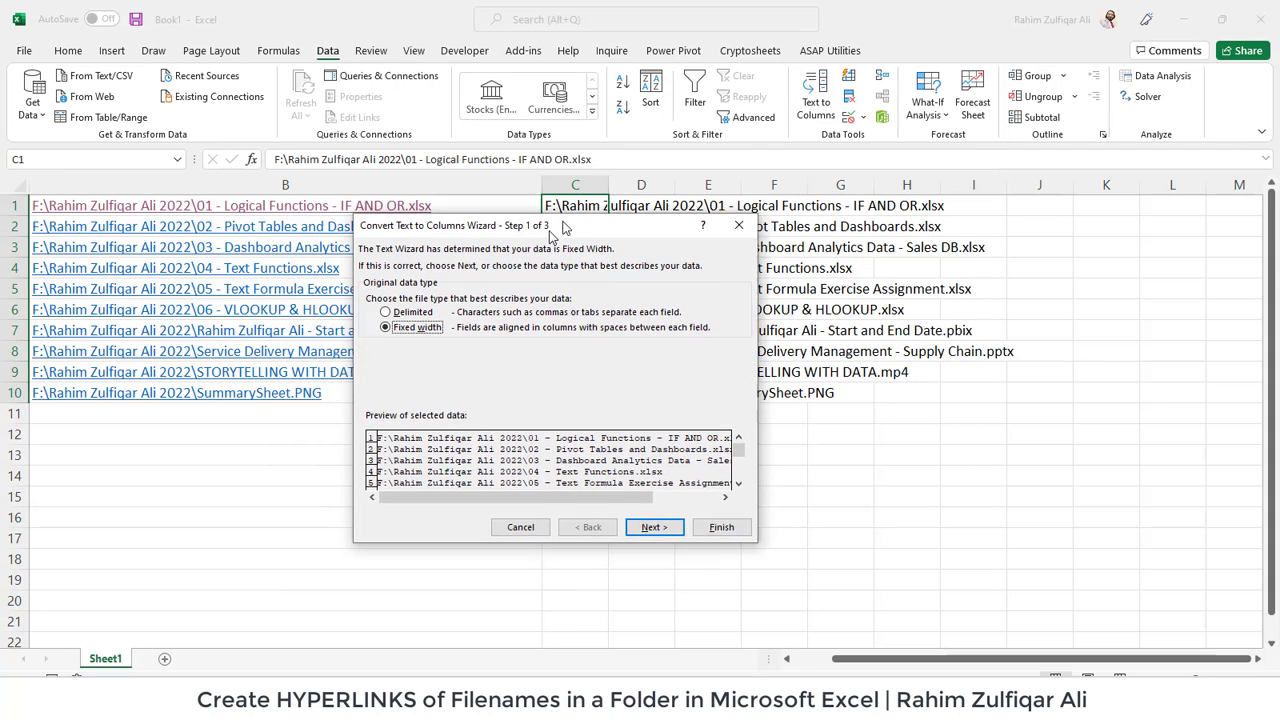
pyautogui.moveTo(490, 260); pyautogui.dragTo(590, 203)
pyautogui.click(459, 288)
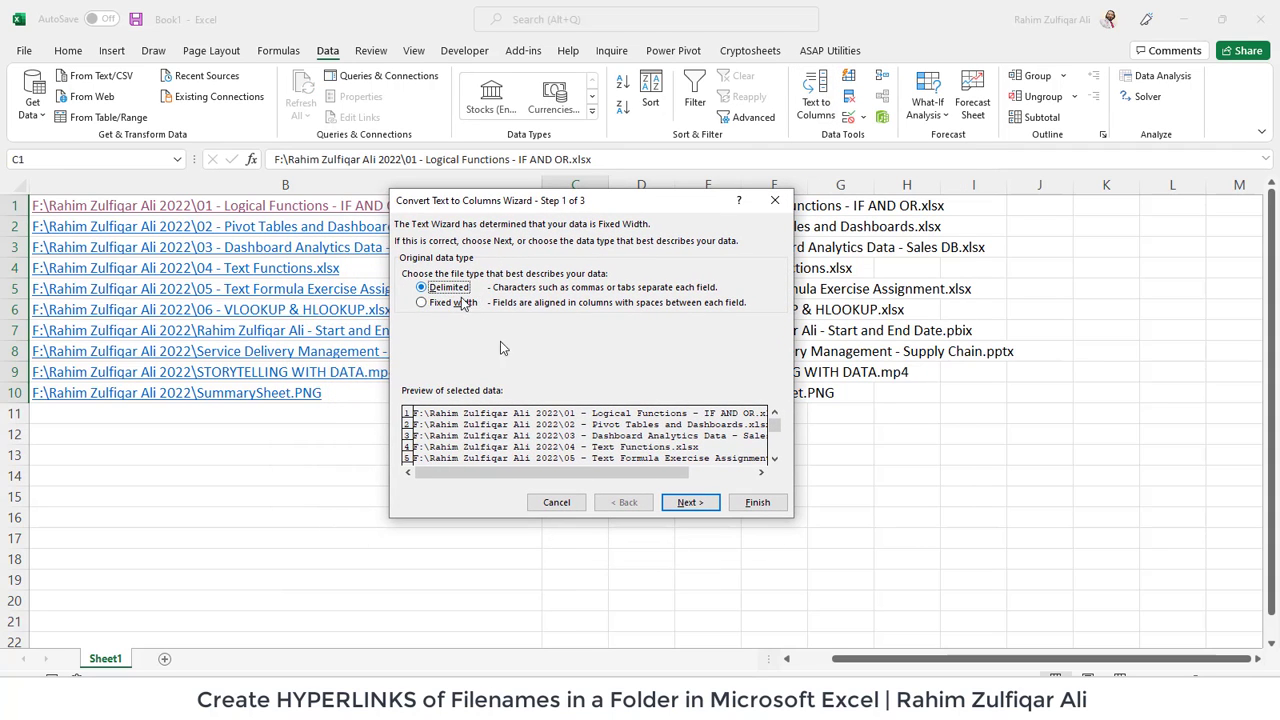
pyautogui.click(689, 503)
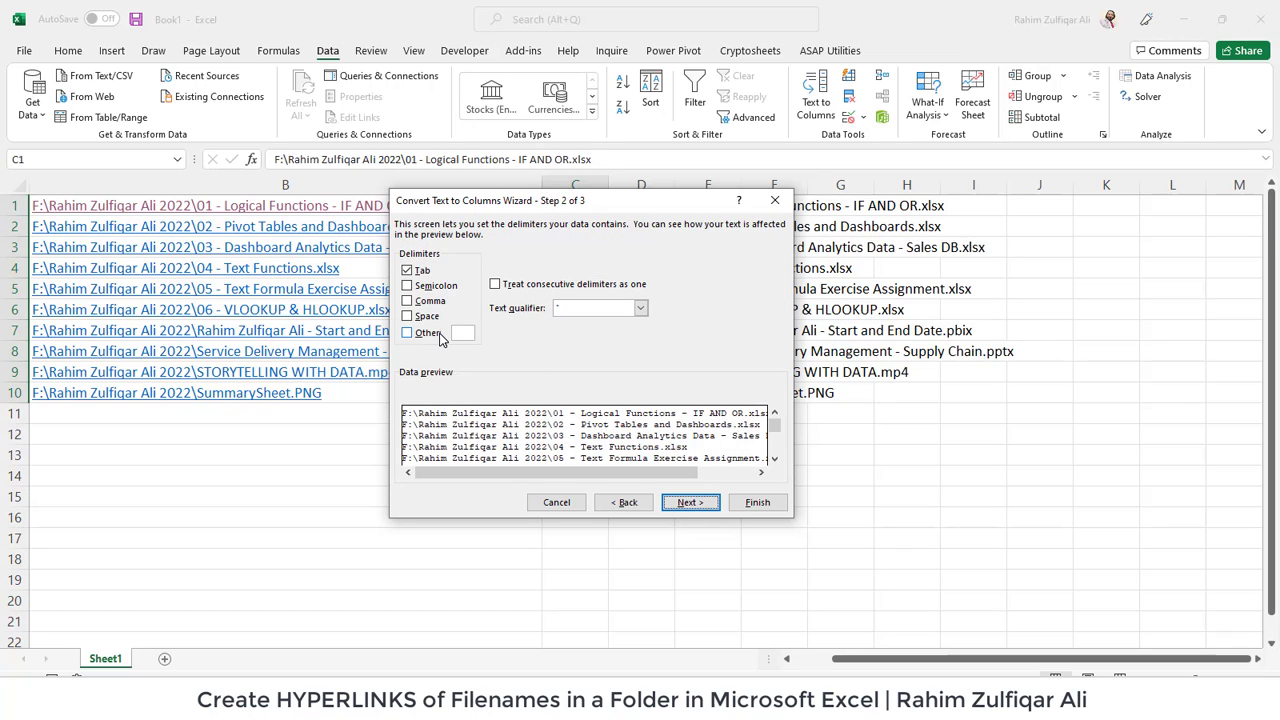
pyautogui.click(430, 334)
pyautogui.click(424, 273)
pyautogui.write('\\')
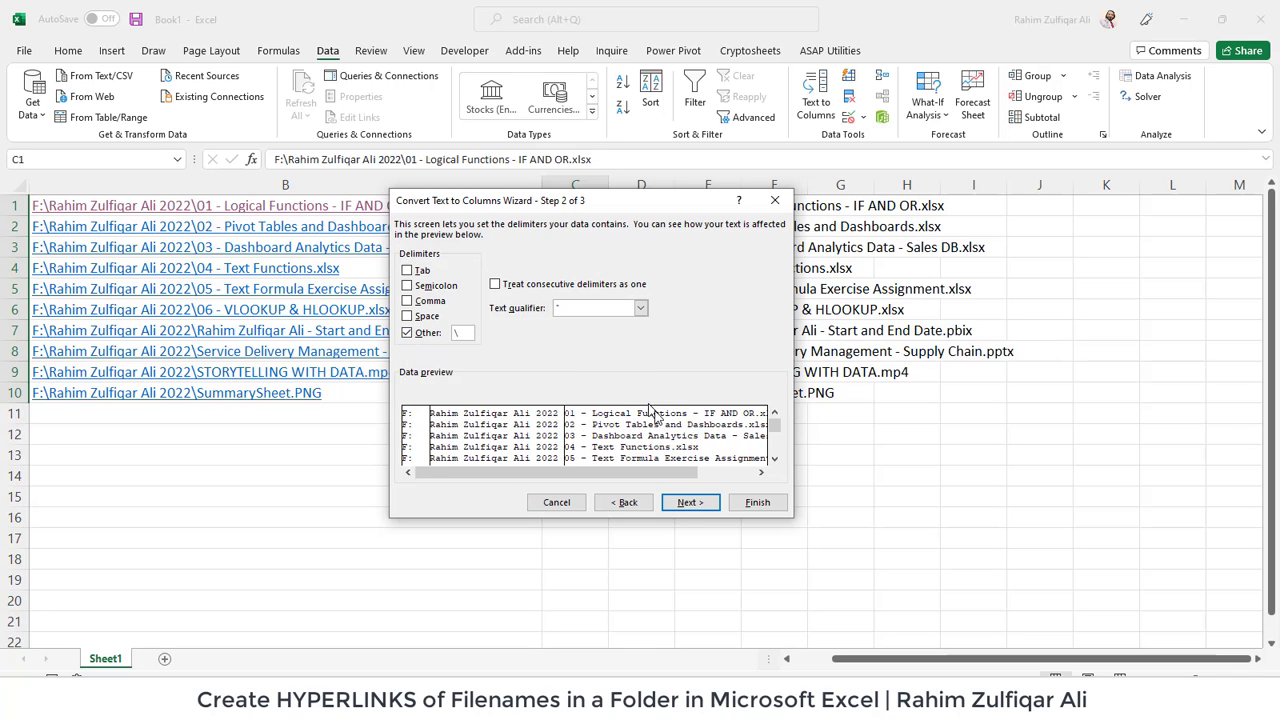
pyautogui.click(690, 502)
# - Finish the split, delete the drive and folder columns C:D, and autofit the file-name column C
pyautogui.click(757, 503)
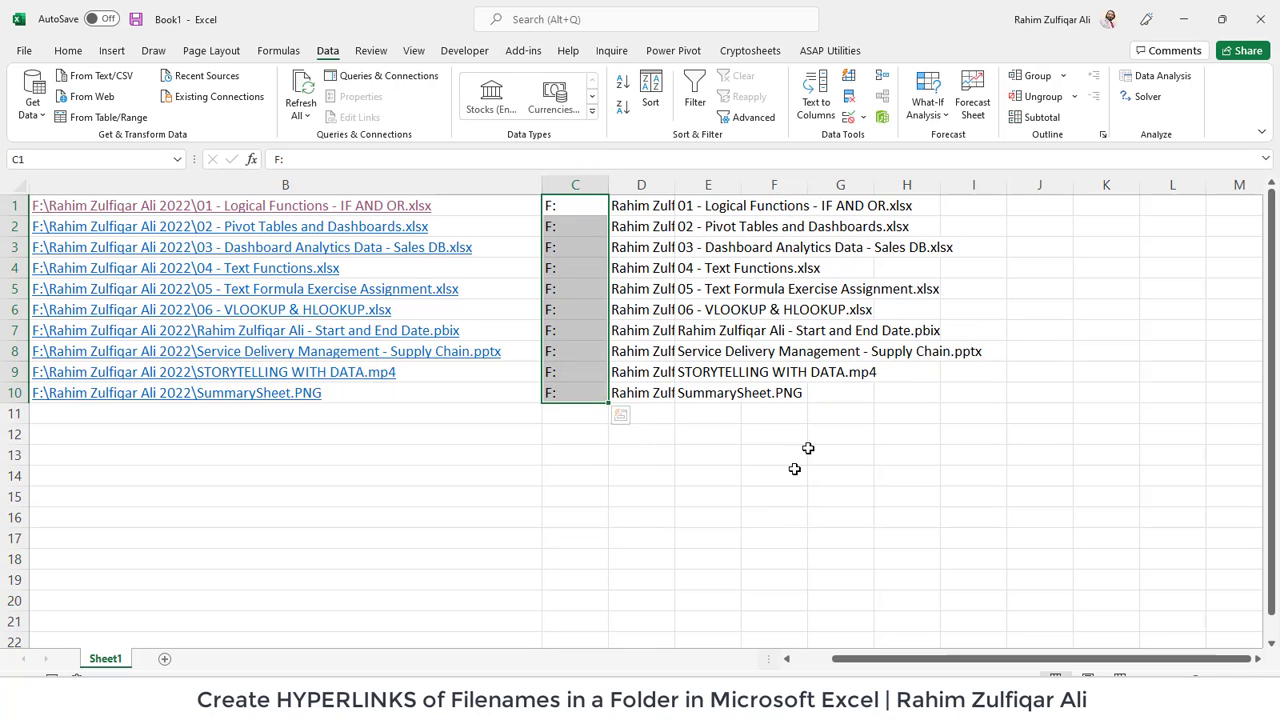
pyautogui.click(690, 289)
pyautogui.click(583, 185)
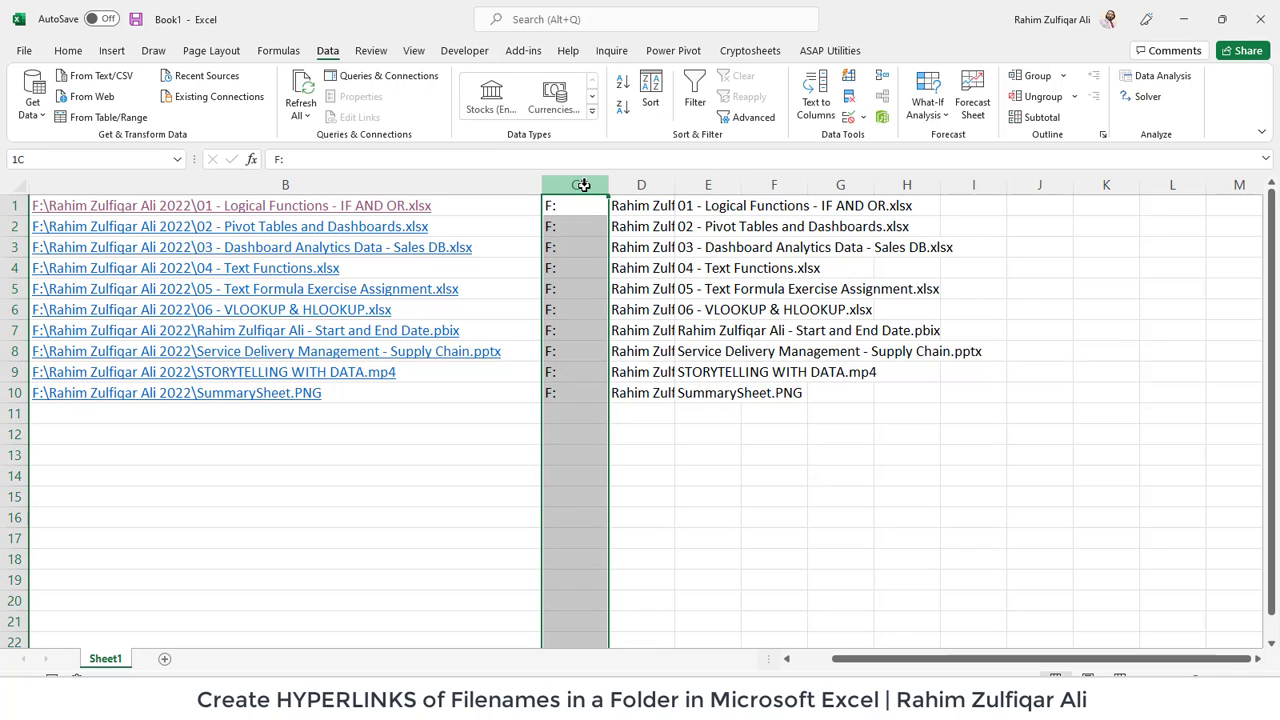
pyautogui.moveTo(601, 188); pyautogui.dragTo(617, 186)
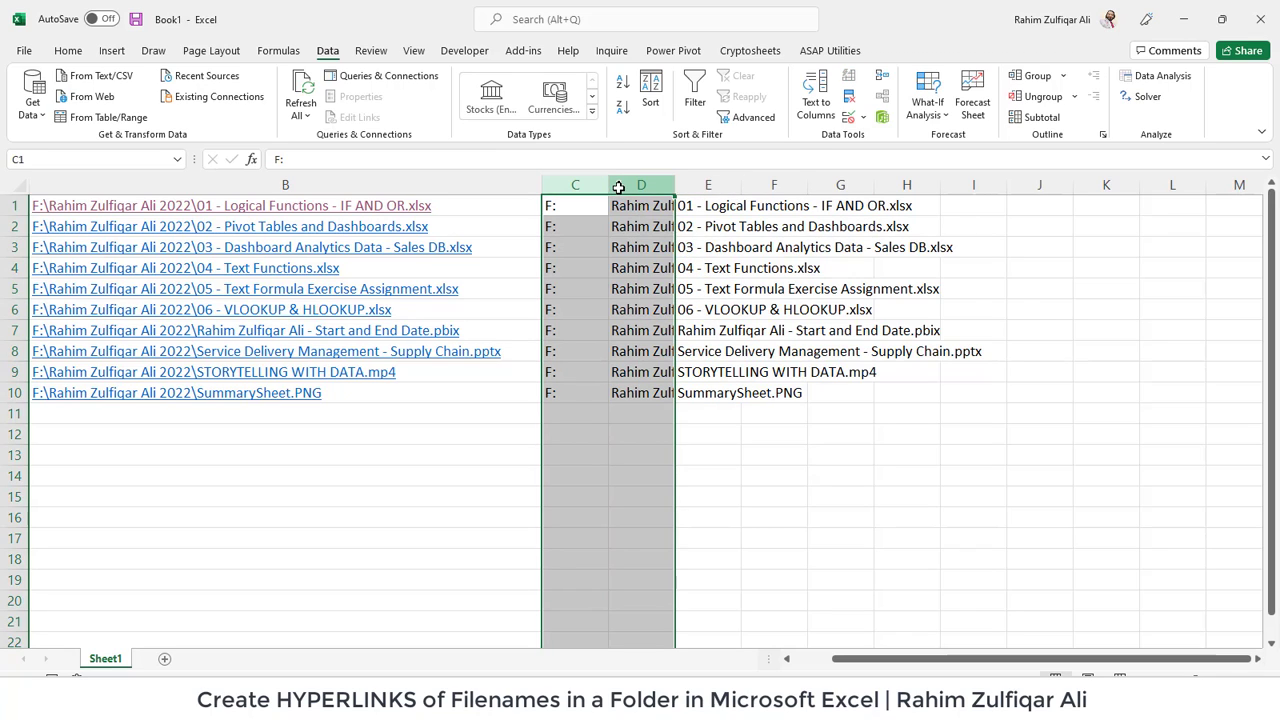
pyautogui.rightClick(619, 188)
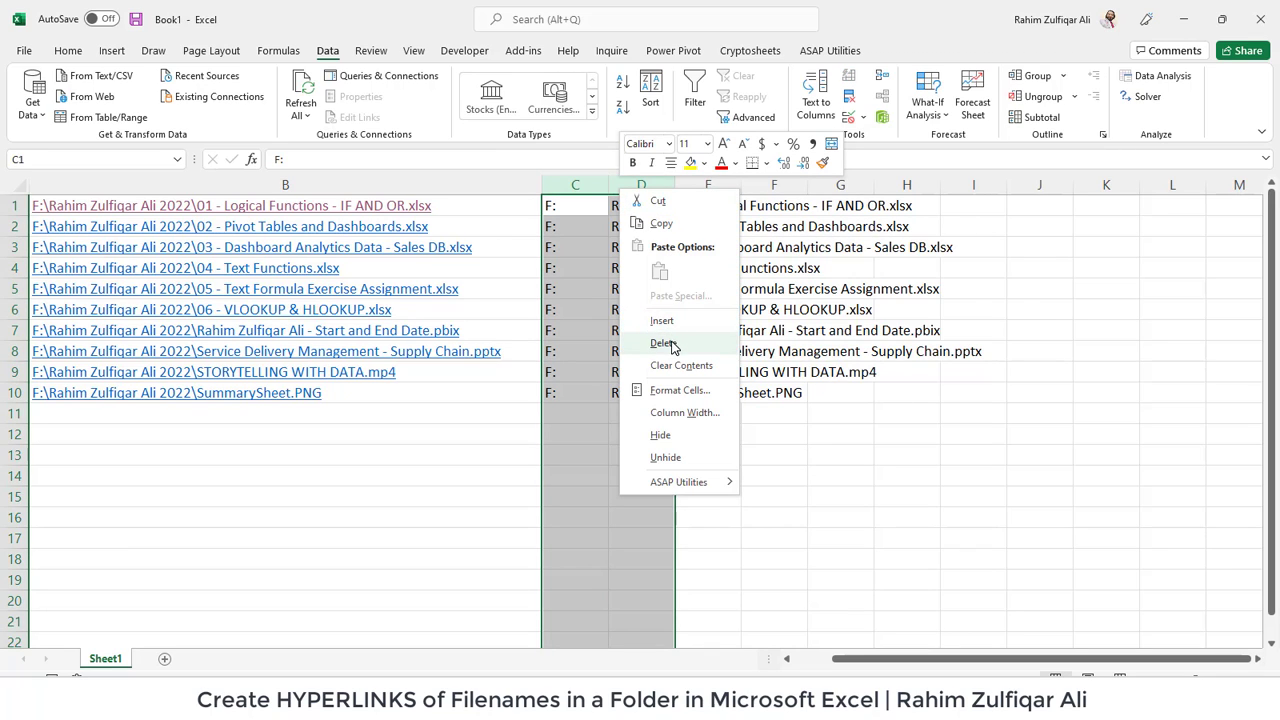
pyautogui.click(663, 342)
pyautogui.click(597, 203)
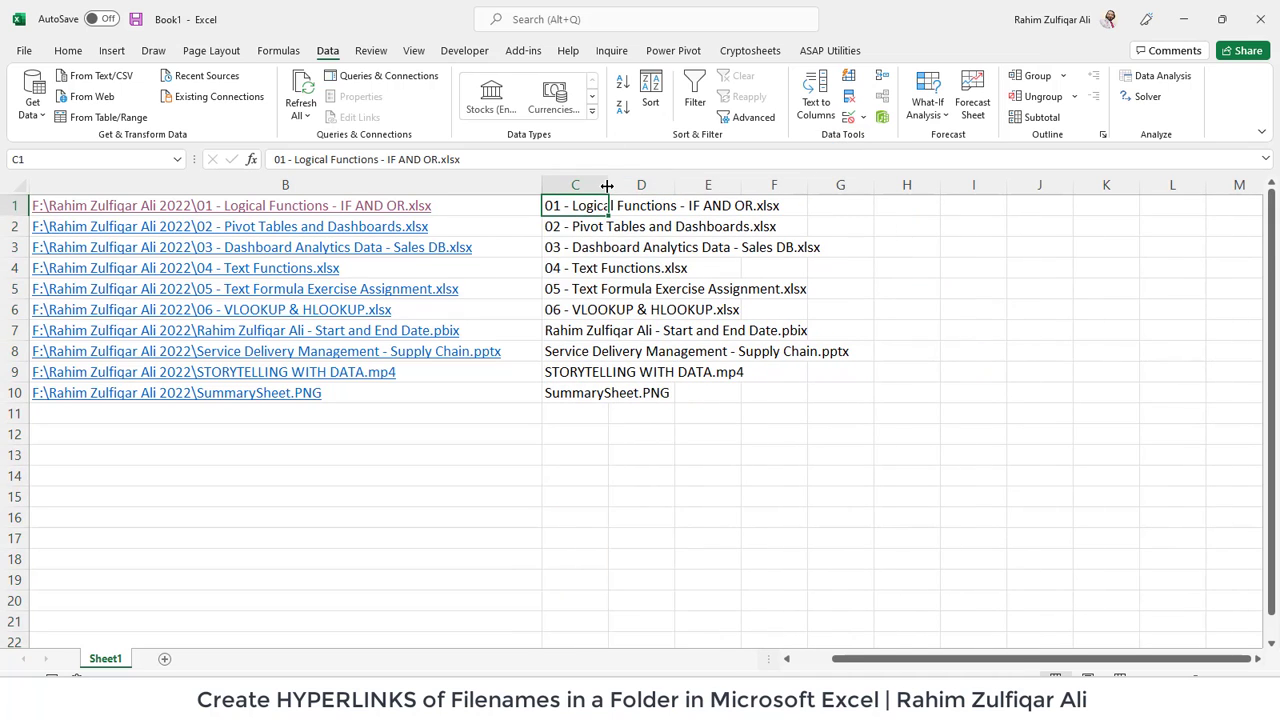
pyautogui.doubleClick(606, 186)
pyautogui.moveTo(620, 207); pyautogui.dragTo(622, 396)
pyautogui.click(634, 227)
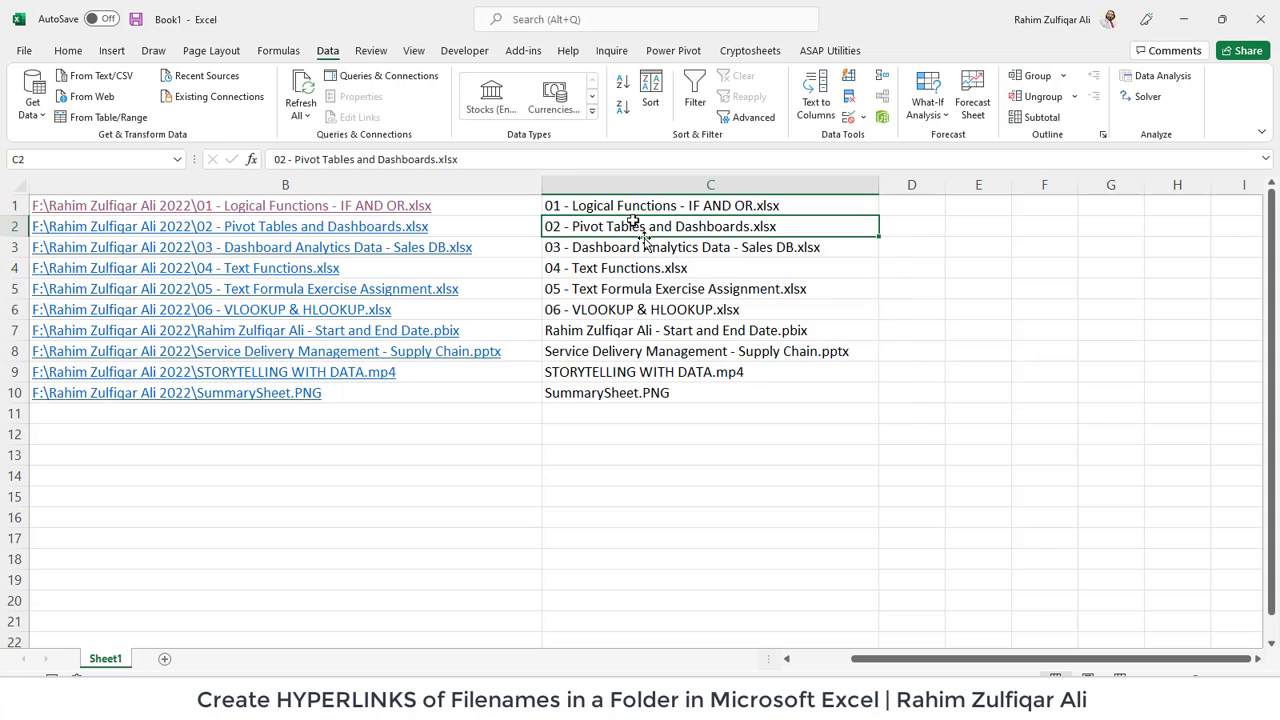
# - Enter =HYPERLINK(A1,C1) in D1 to link each path with its file name as label
pyautogui.click(905, 208)
pyautogui.write('=')
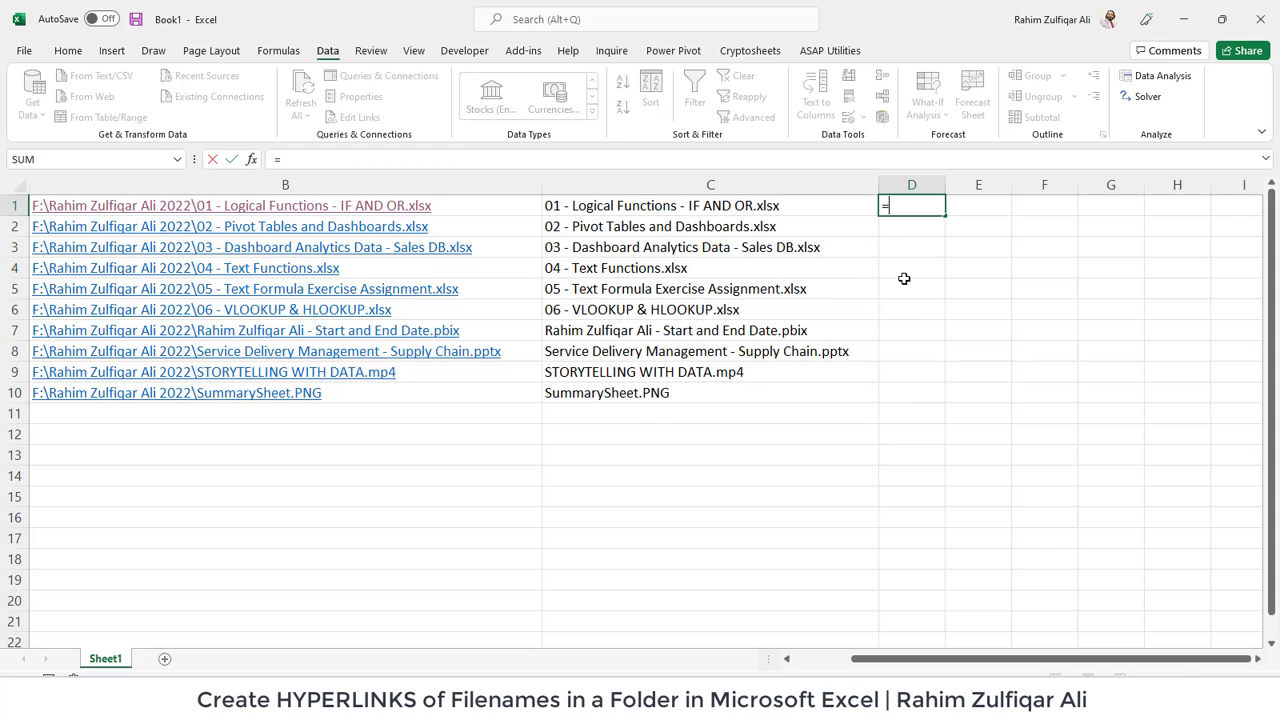
pyautogui.write('hyp')
pyautogui.press('Tab')
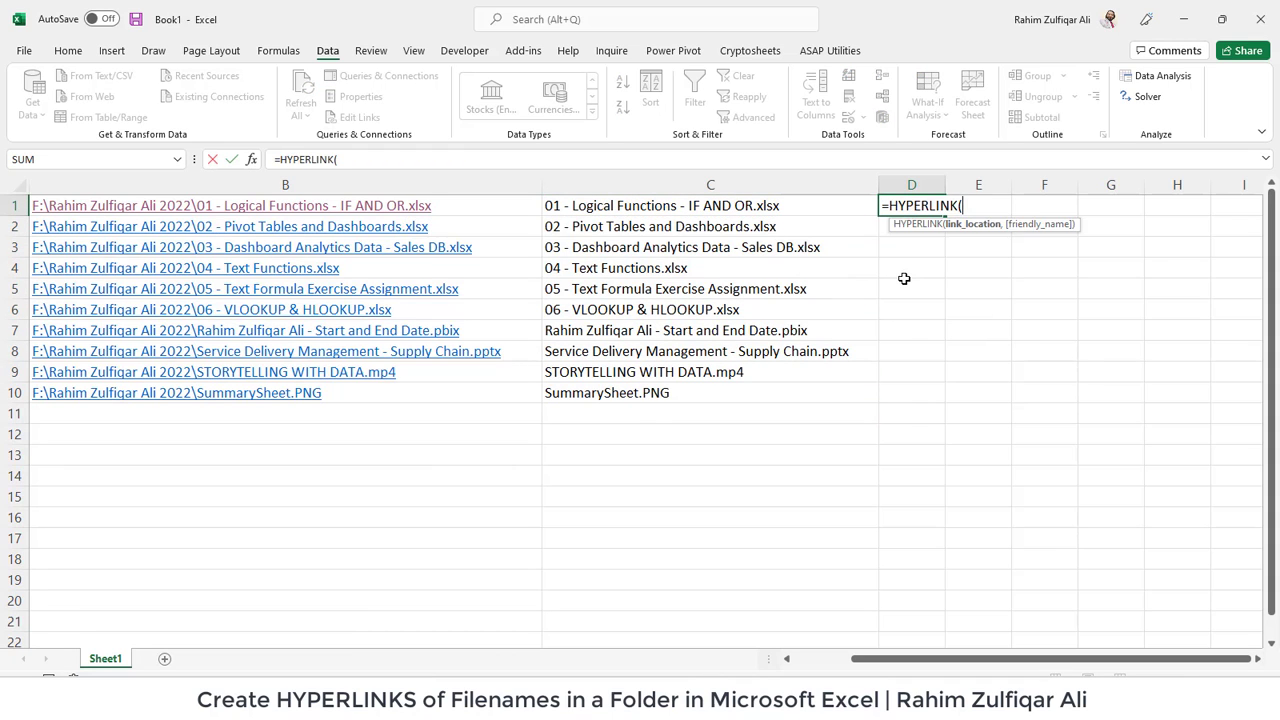
pyautogui.press('Left')
pyautogui.press('Left')
pyautogui.press('Left')
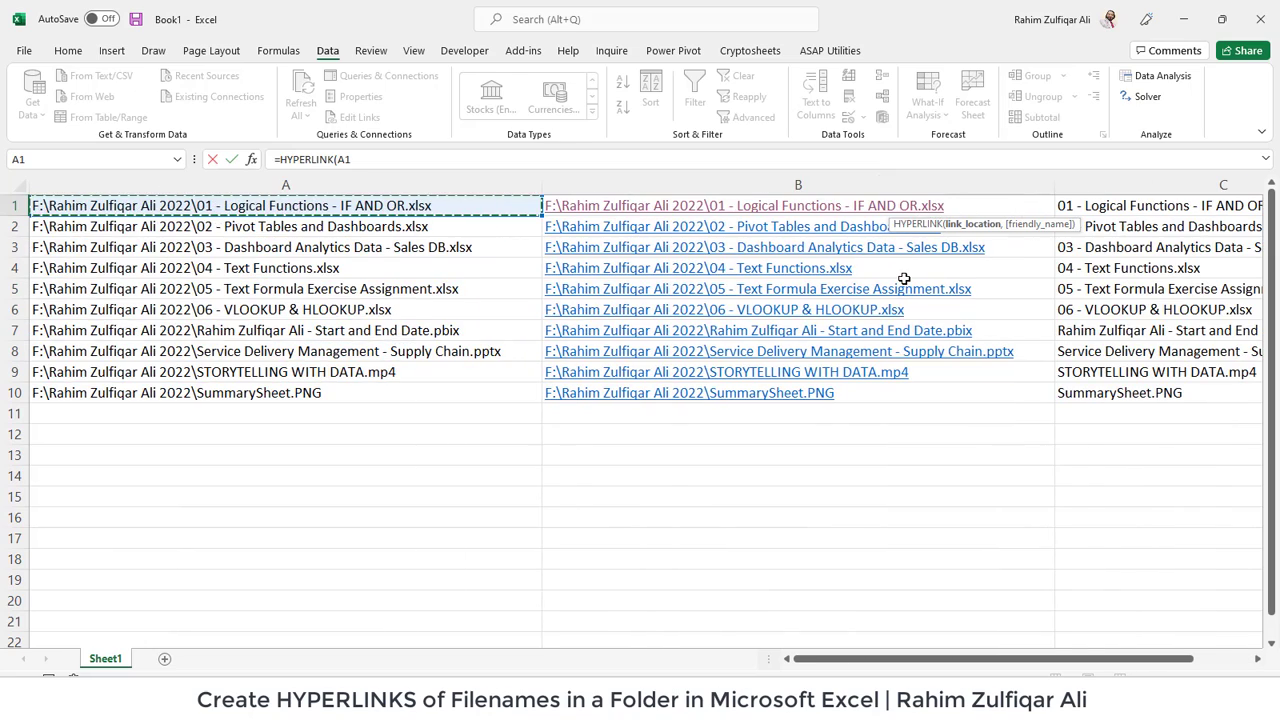
pyautogui.write(',')
pyautogui.press('Right')
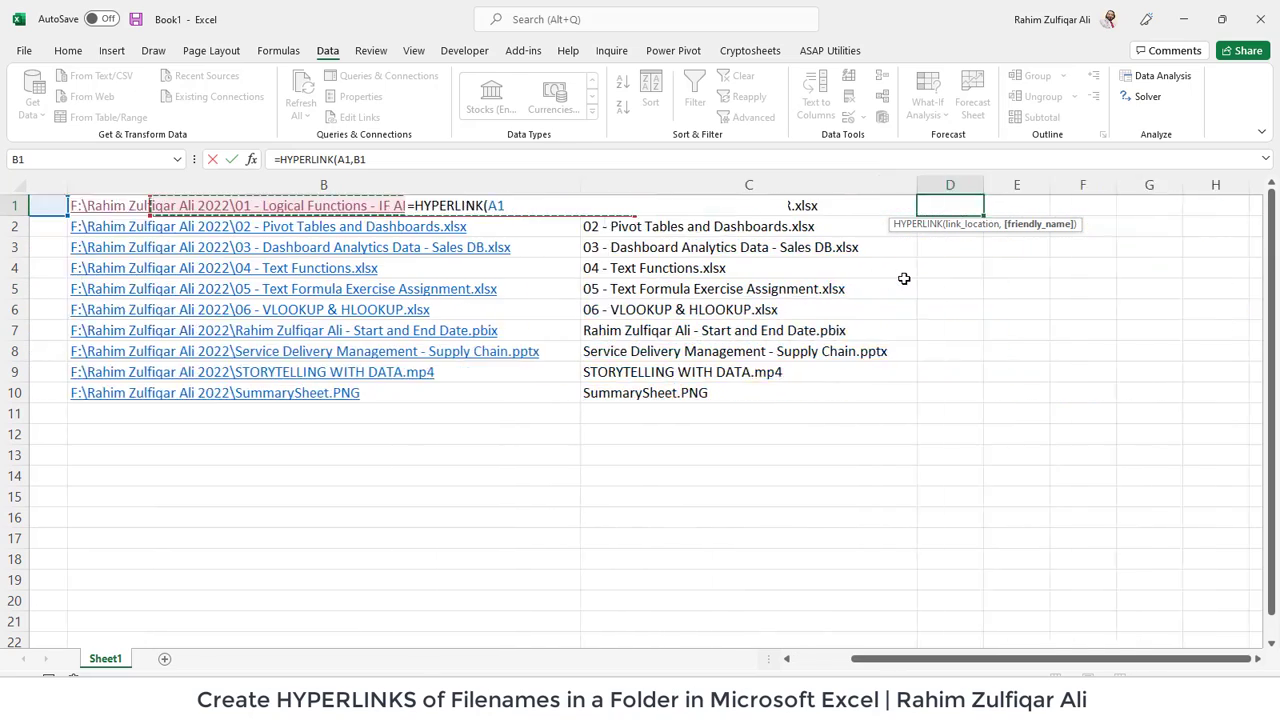
pyautogui.press('Left')
pyautogui.press('Right')
pyautogui.press('Right')
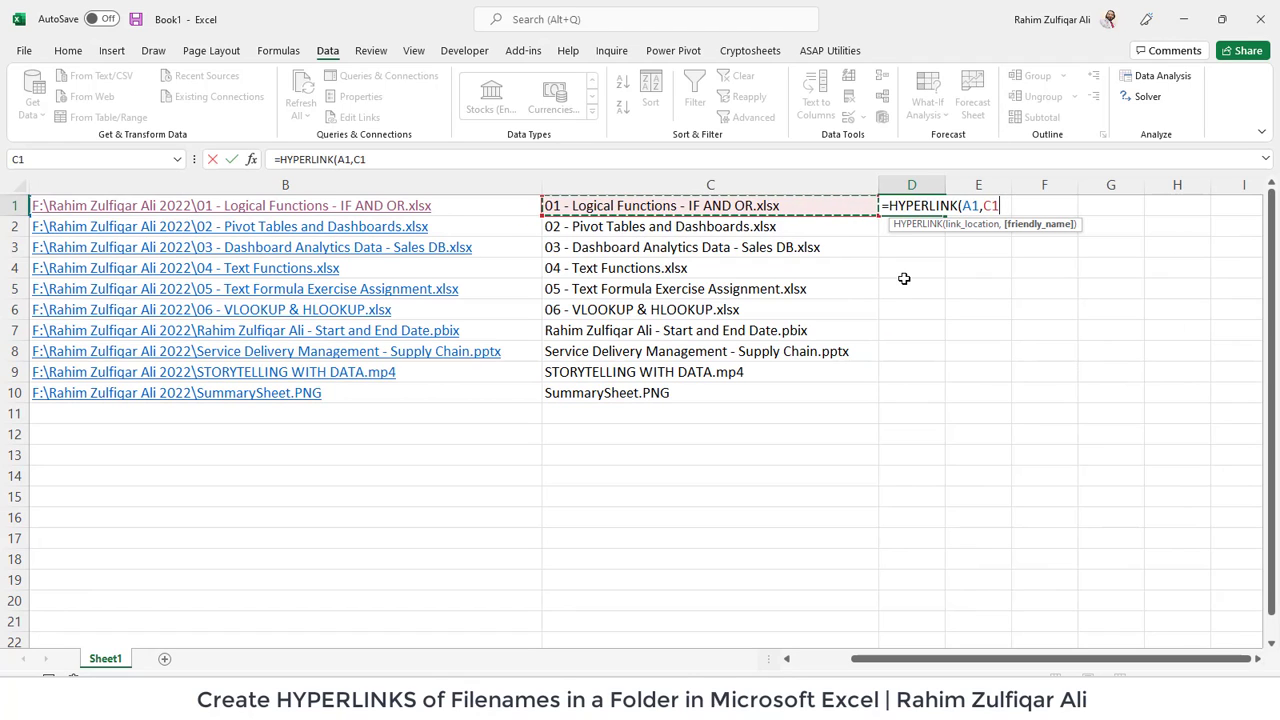
pyautogui.write(')')
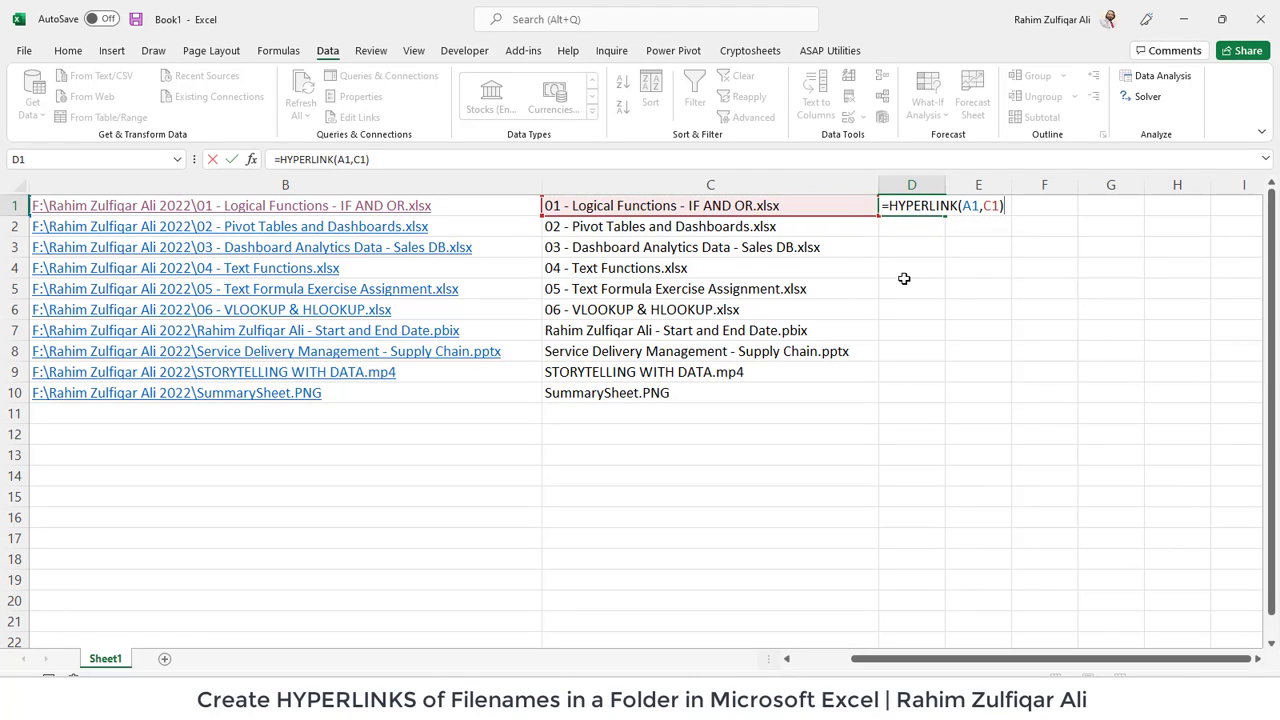
pyautogui.press('Return')
# - Fill the D1 link formula down through D10
pyautogui.press('Up')
pyautogui.hotkey('shift', 'Down')
pyautogui.hotkey('shift', 'Down')
pyautogui.hotkey('shift', 'Down')
pyautogui.hotkey('shift', 'Down')
pyautogui.hotkey('shift', 'Down')
pyautogui.hotkey('shift', 'Down')
pyautogui.hotkey('shift', 'Down')
pyautogui.hotkey('shift', 'Down')
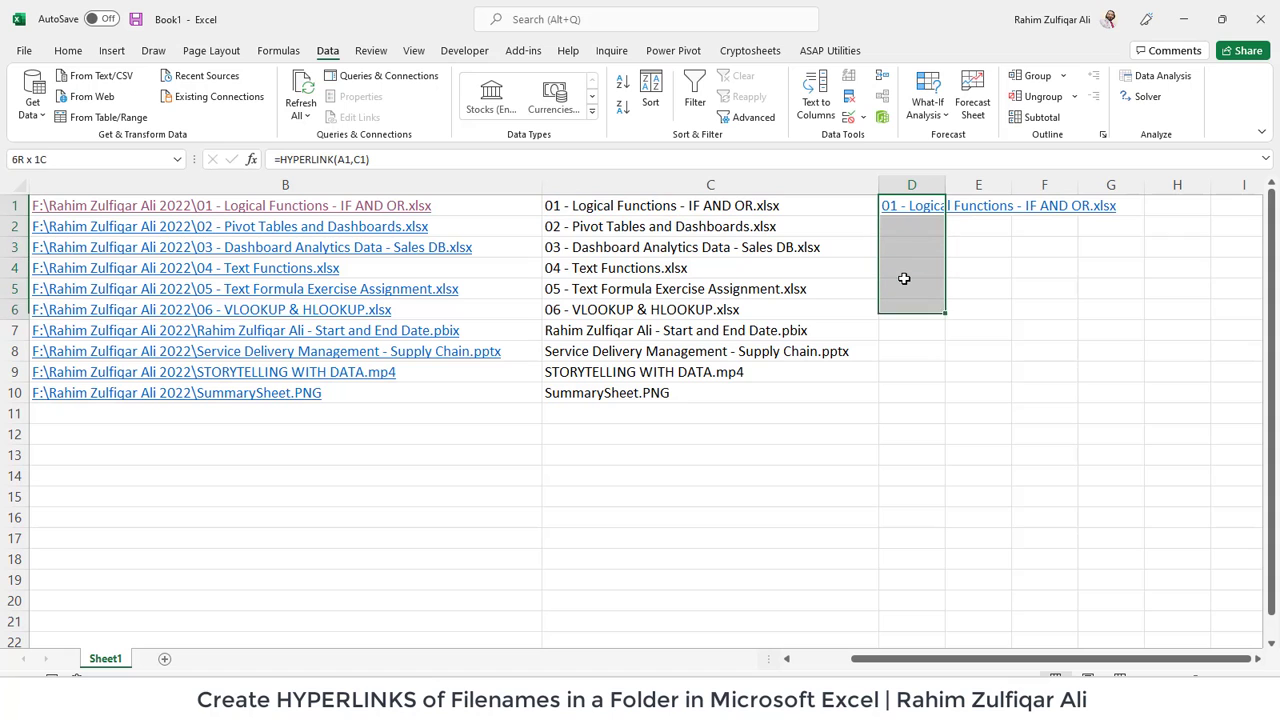
pyautogui.hotkey('shift', 'Down')
pyautogui.hotkey('ctrl', 'd')
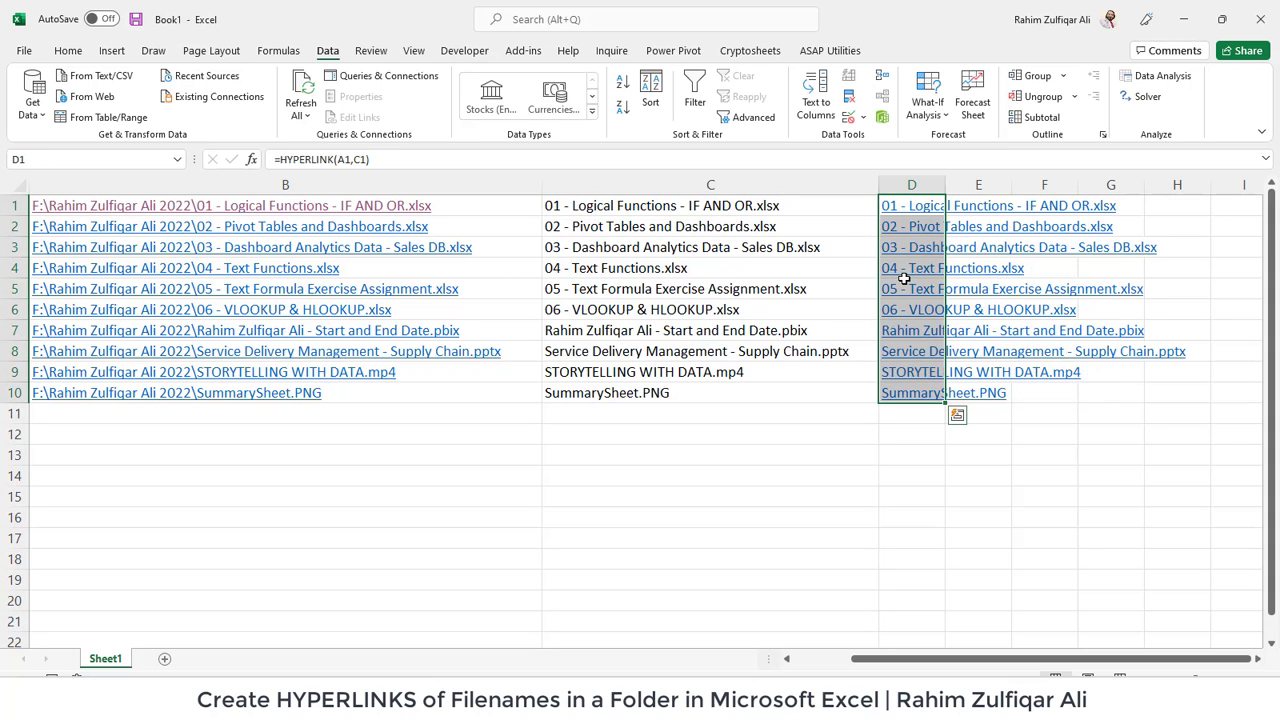
pyautogui.press('Left')
pyautogui.hotkey('shift', 'Left')
pyautogui.hscroll(-2, 903, 279)
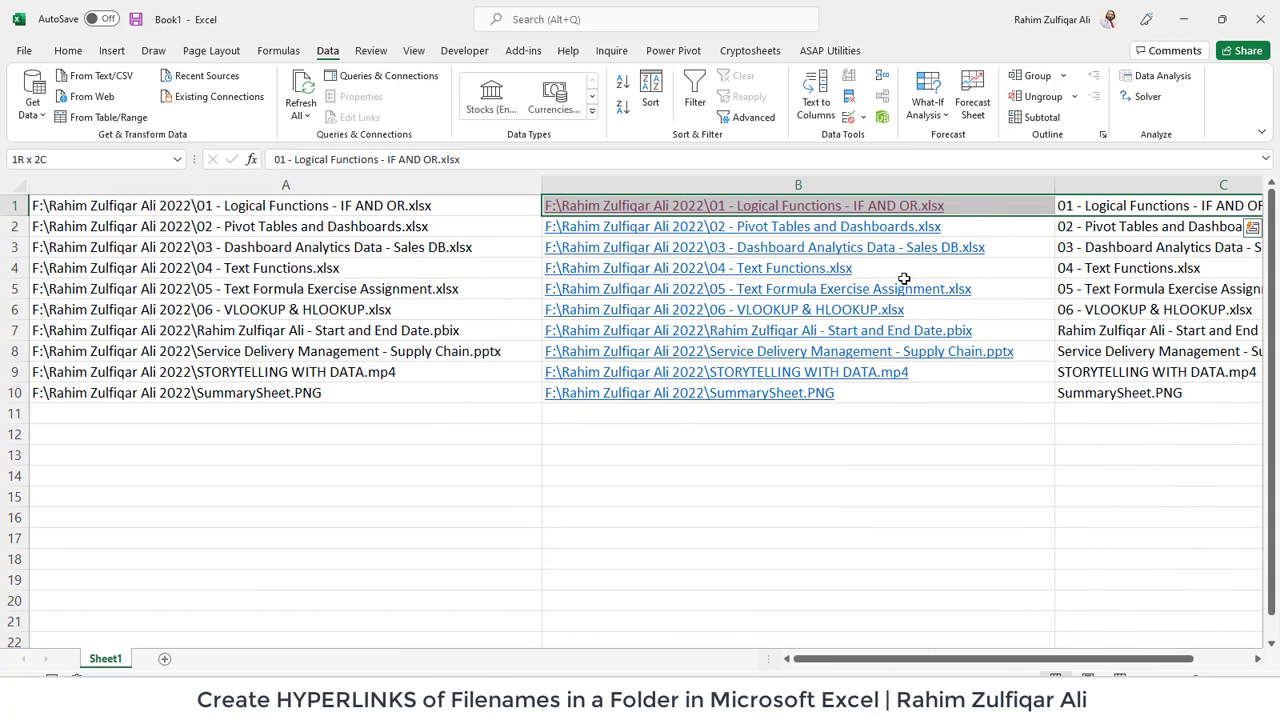
# - Hide columns B, C and A, and widen column D to fit the file names
pyautogui.keyDown('shift'); pyautogui.click(841, 185); pyautogui.keyUp('shift')
pyautogui.rightClick(1095, 180)
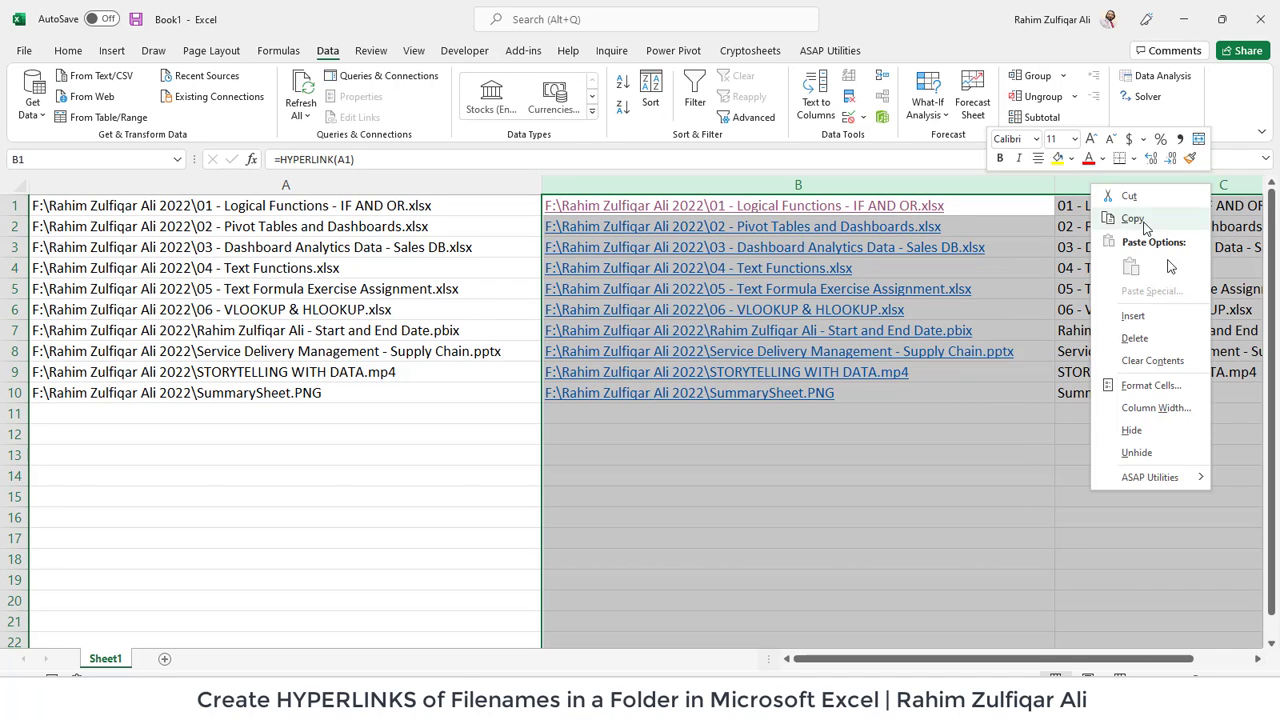
pyautogui.click(1133, 430)
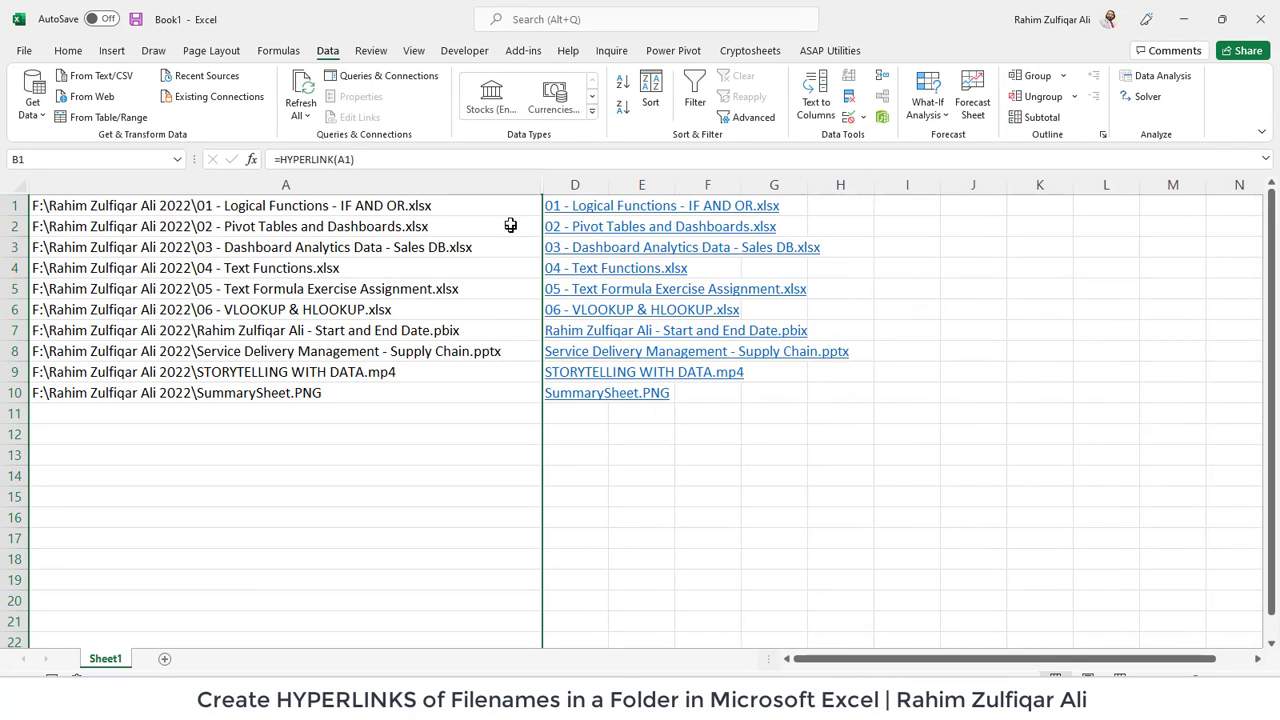
pyautogui.rightClick(501, 191)
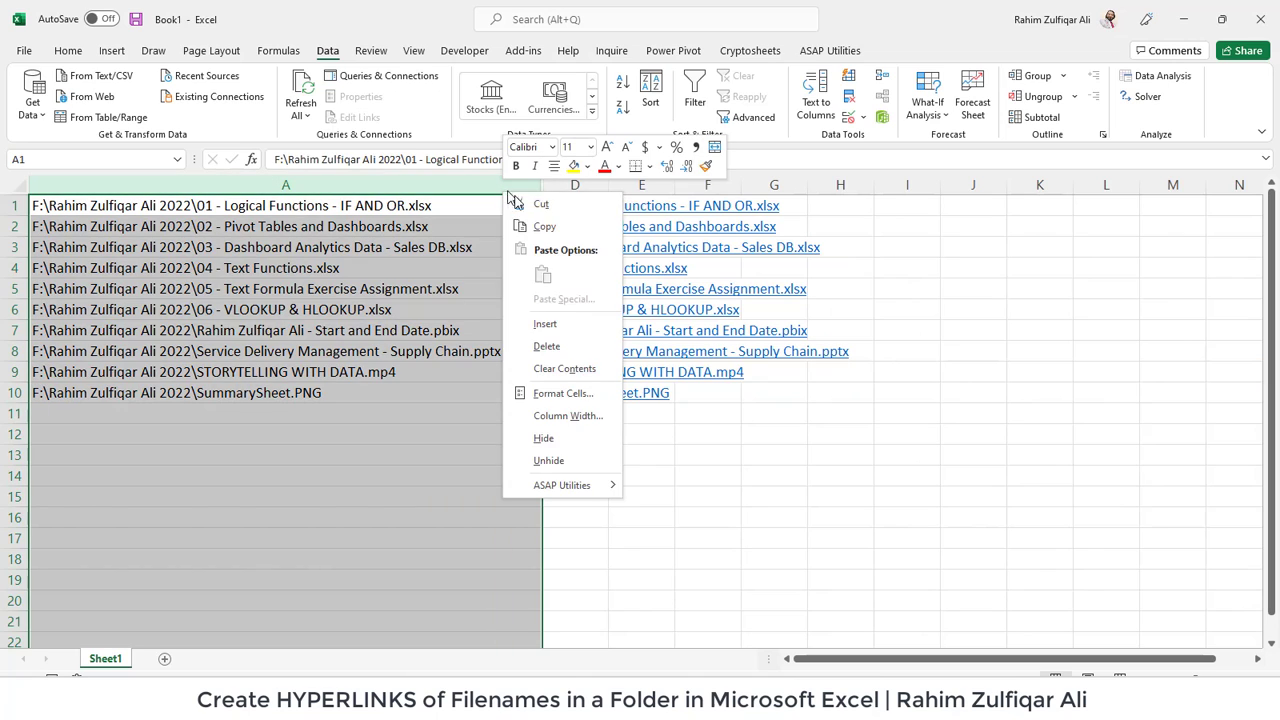
pyautogui.click(594, 438)
pyautogui.click(552, 432)
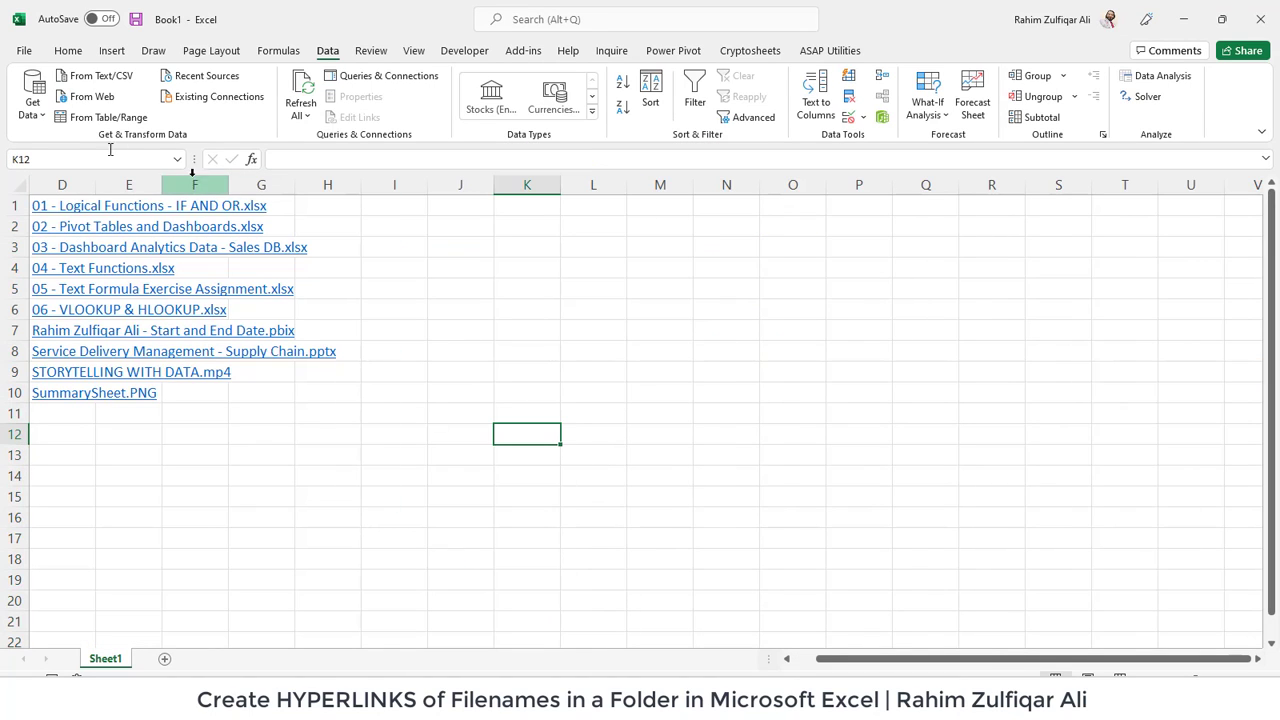
pyautogui.moveTo(101, 186); pyautogui.dragTo(339, 190)
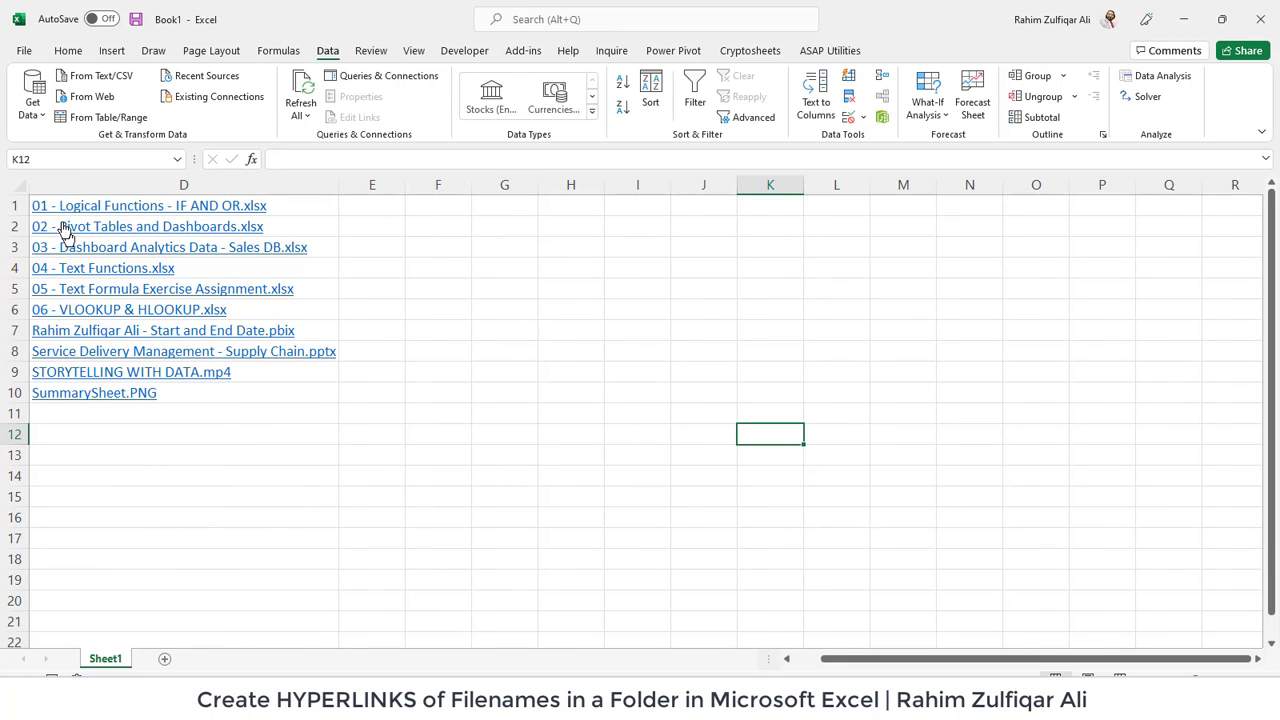
# - Test the D1 file-name link, confirm the warning, then return to Book1
pyautogui.click(57, 213)
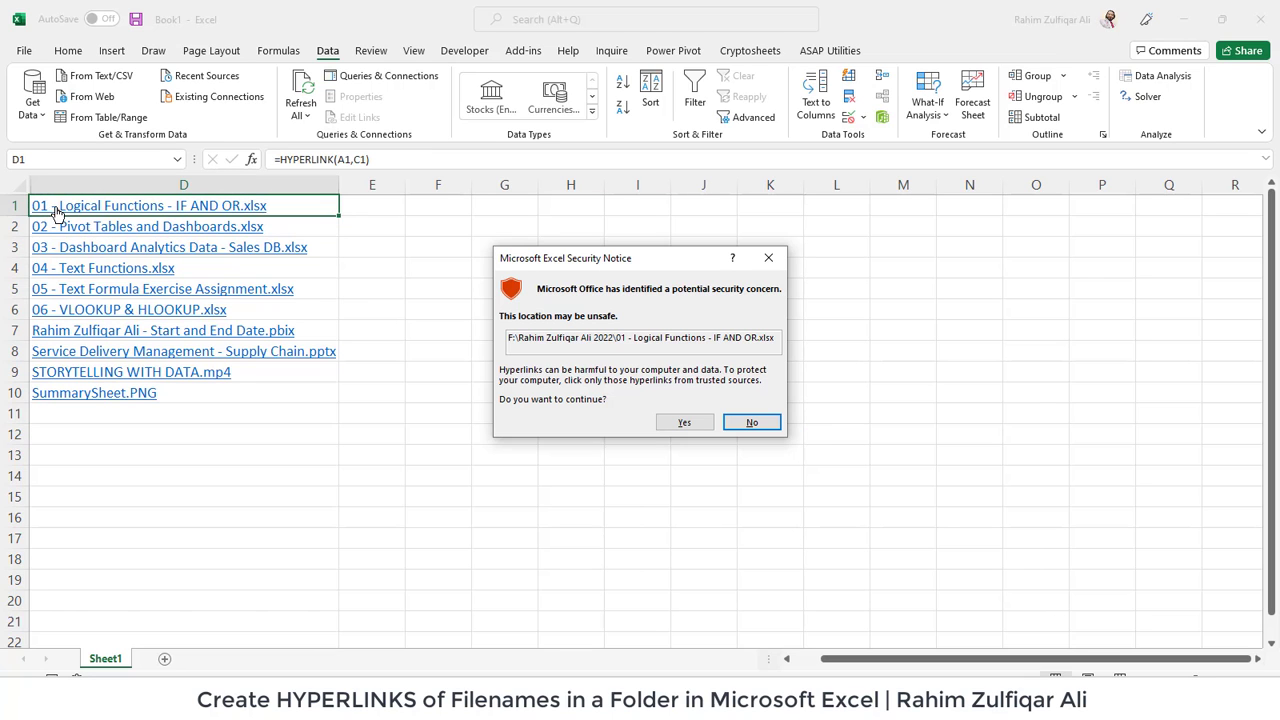
pyautogui.click(676, 426)
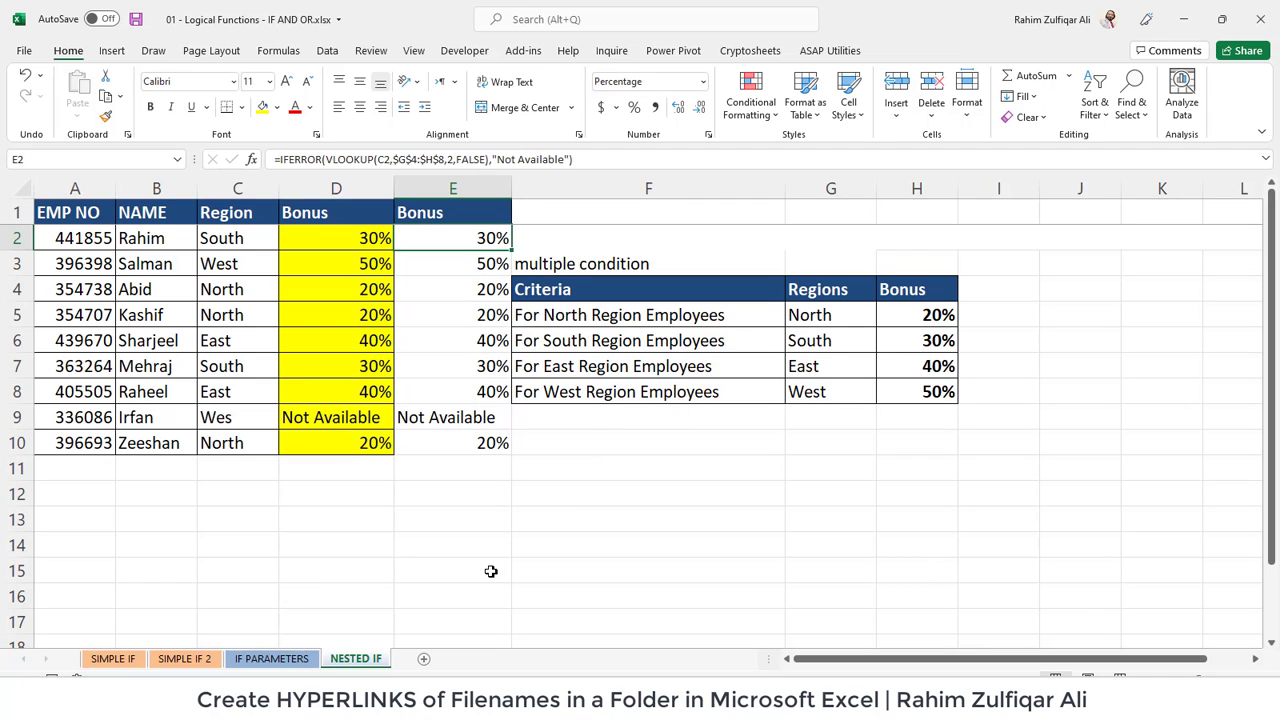
pyautogui.moveTo(370, 705)
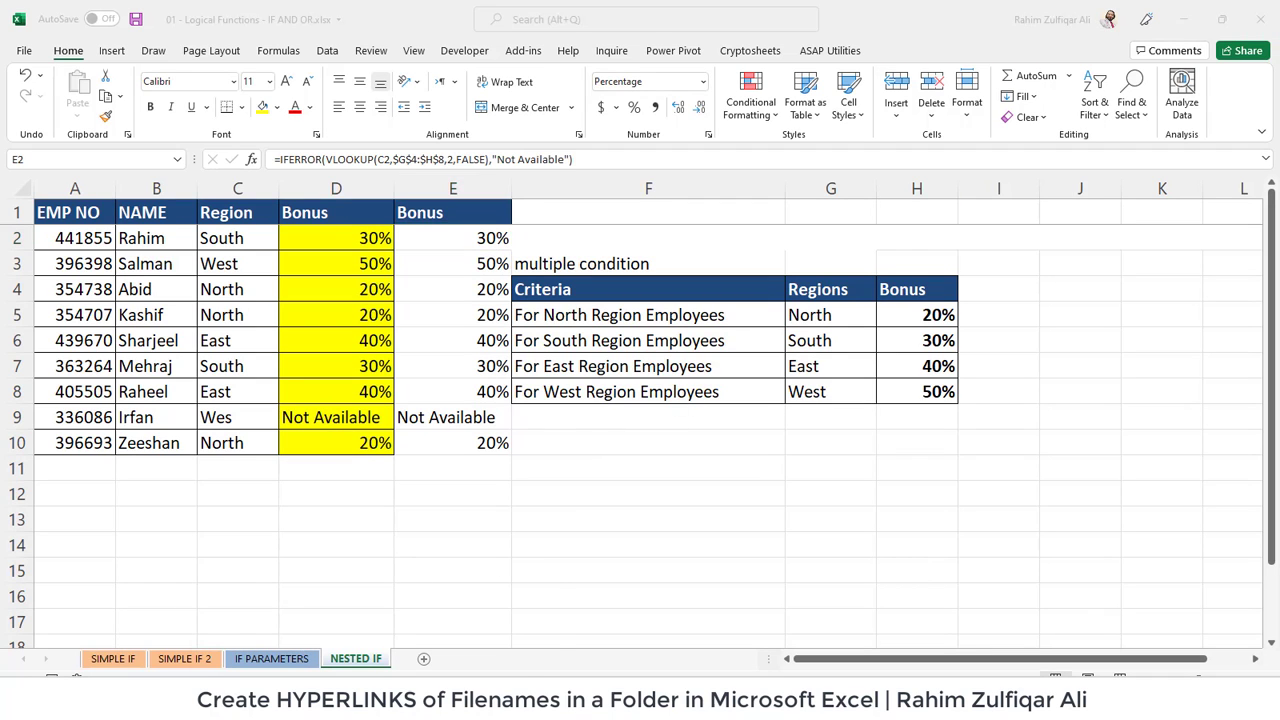
pyautogui.click(310, 622)
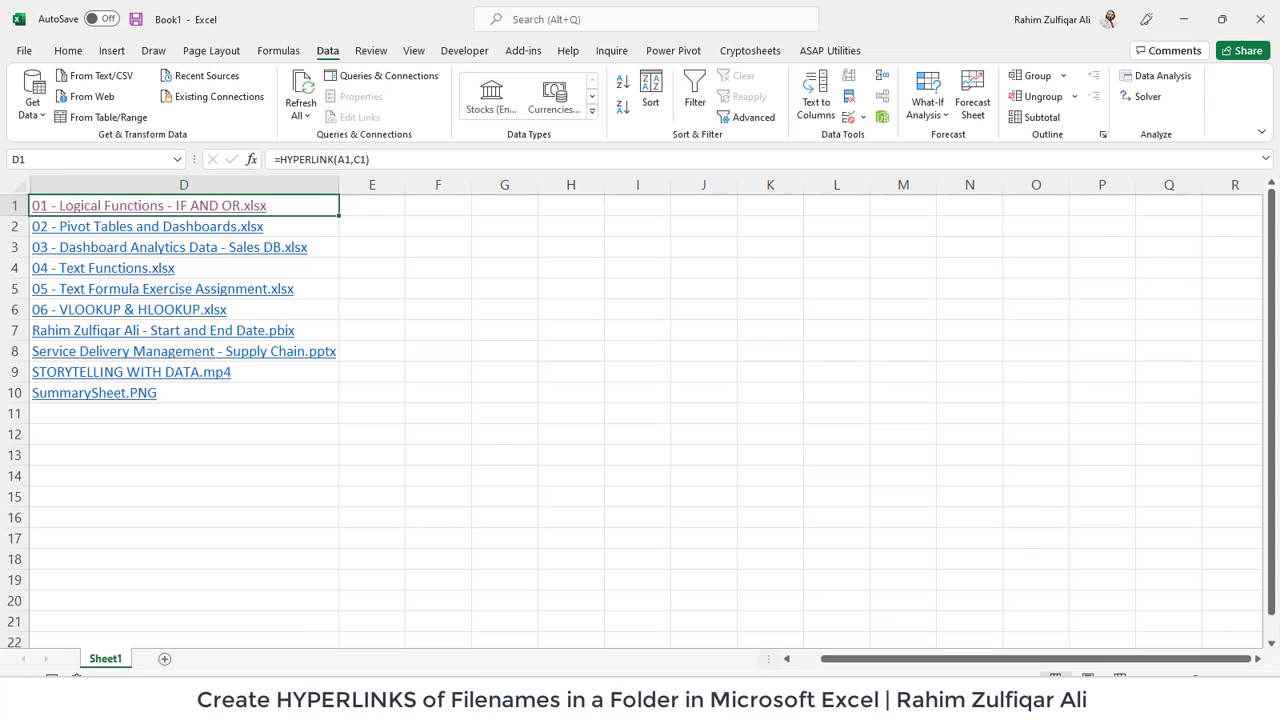
pyautogui.moveTo(763, 705)
pyautogui.click(818, 610)
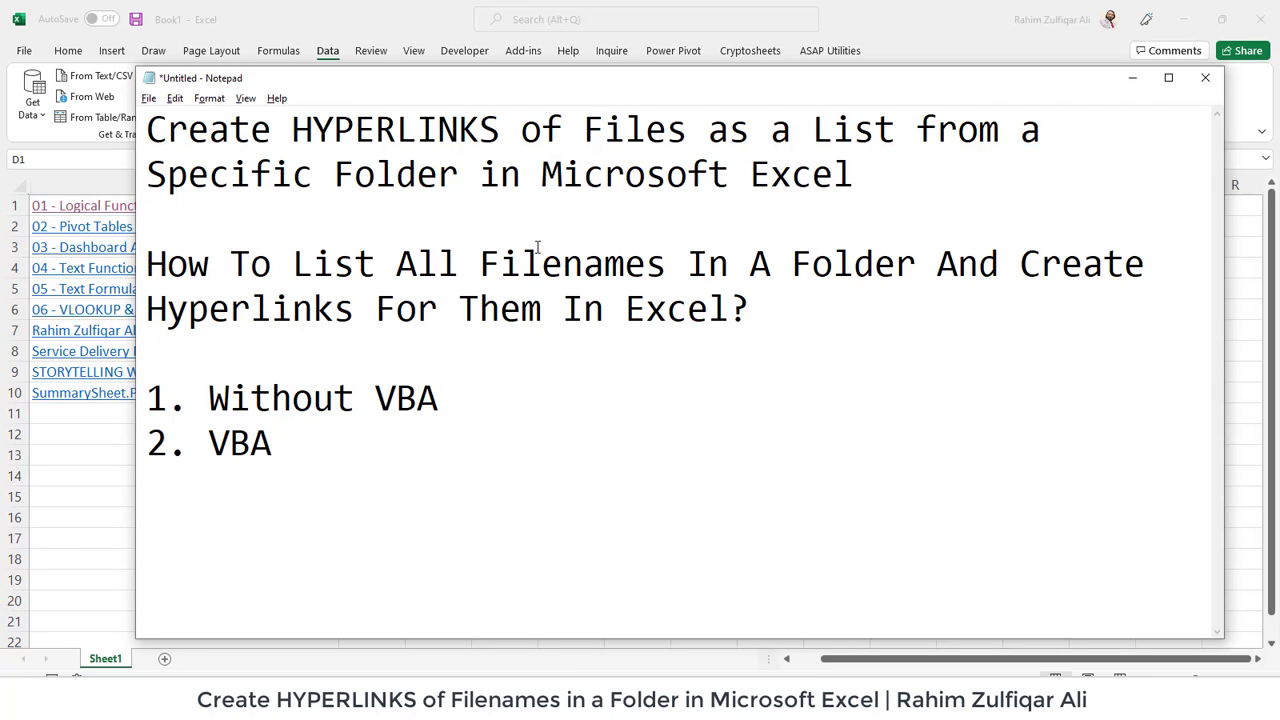
pyautogui.hotkey('alt', 'Tab')
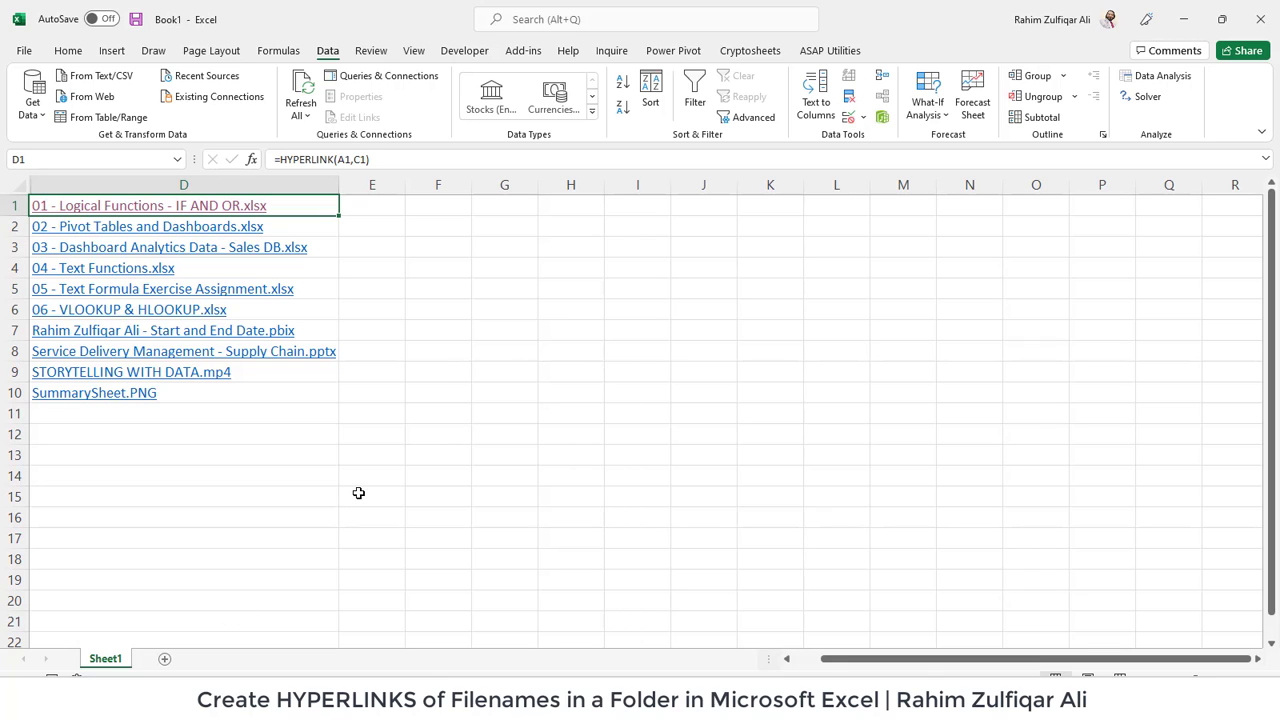
# - Create a new blank workbook and select the GetFilesNames macro code in vba.txt
pyautogui.hotkey('ctrl', 'n')
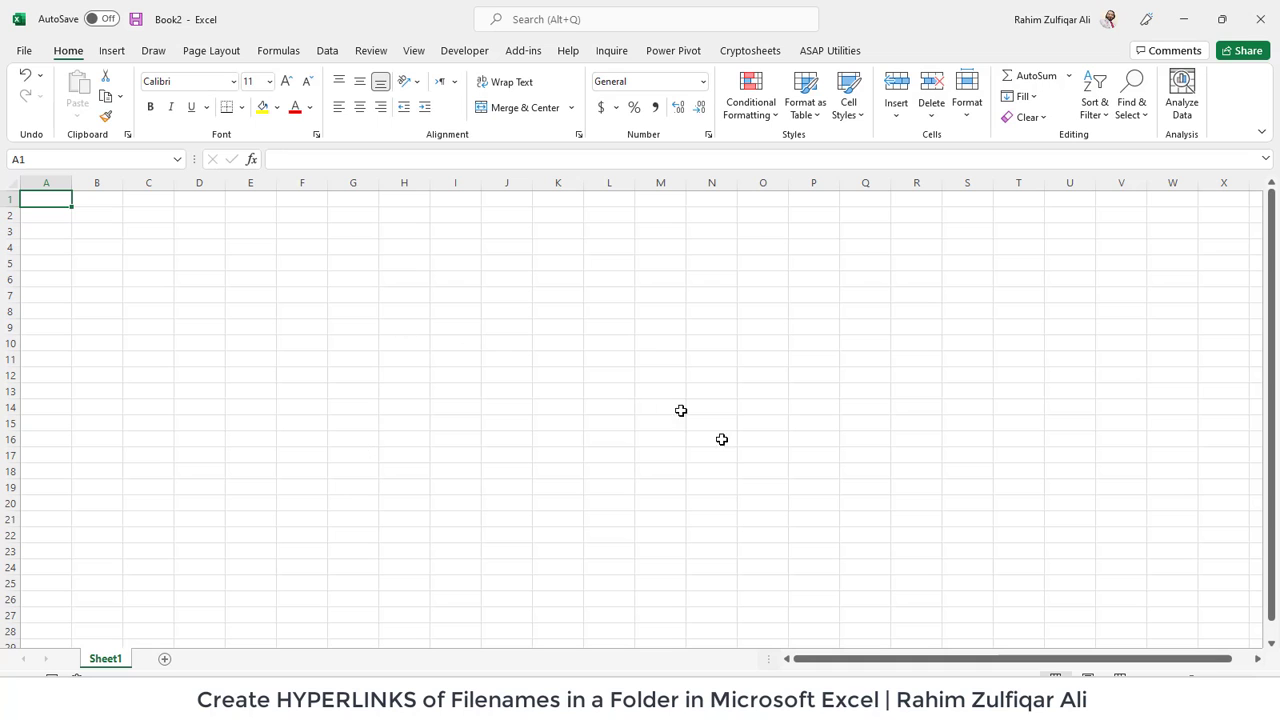
pyautogui.moveTo(705, 690)
pyautogui.click(680, 630)
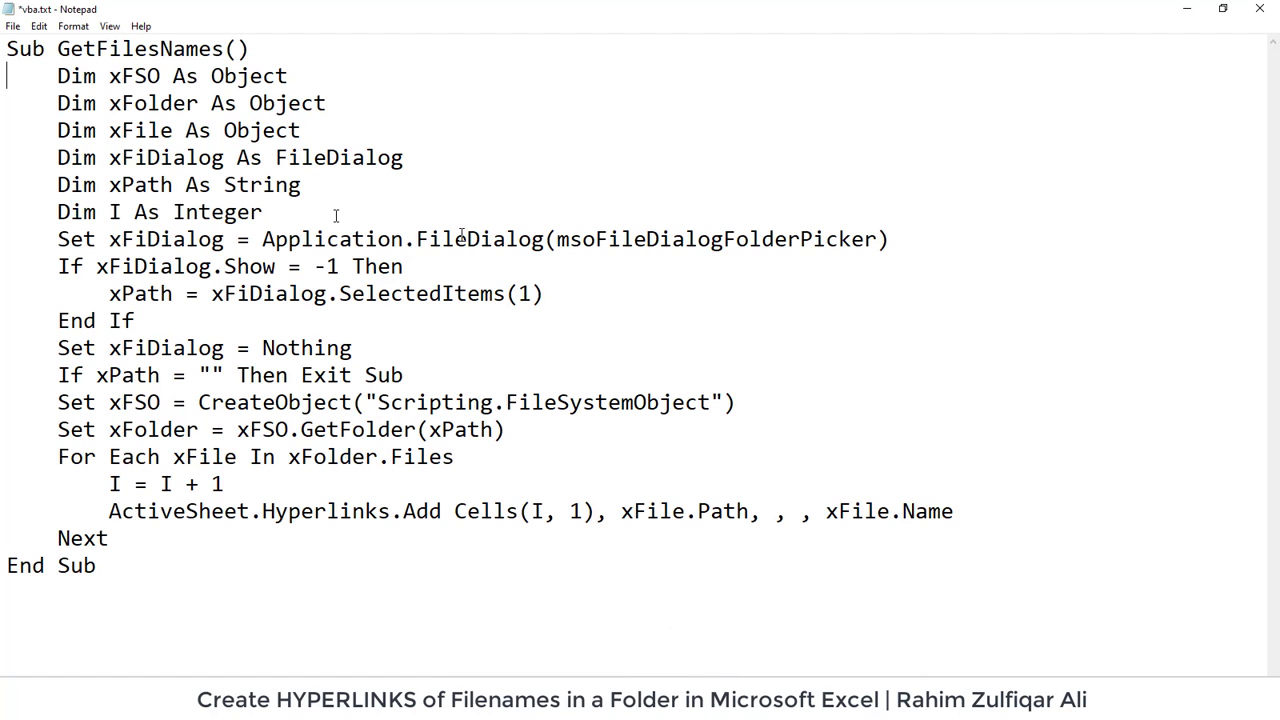
pyautogui.moveTo(123, 577); pyautogui.dragTo(5, 48)
pyautogui.hotkey('ctrl', 'c')
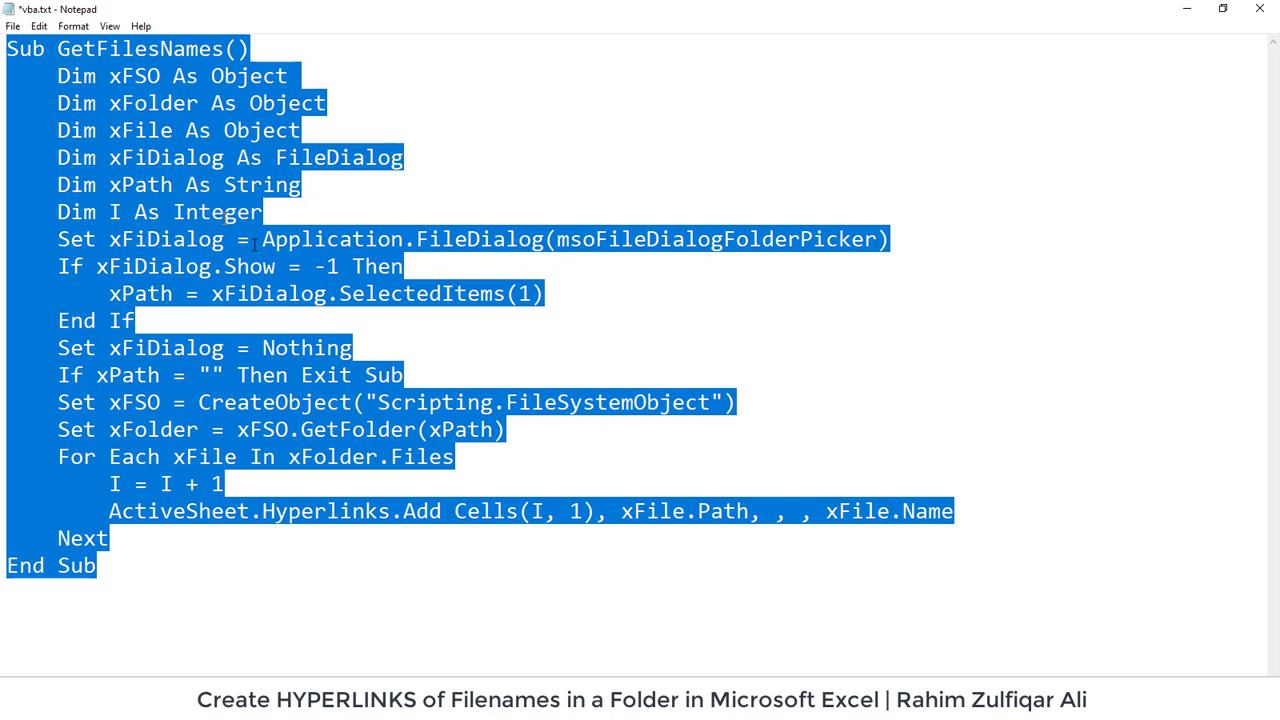
# - Switch to Book2 and show the Developer tab
pyautogui.moveTo(350, 700)
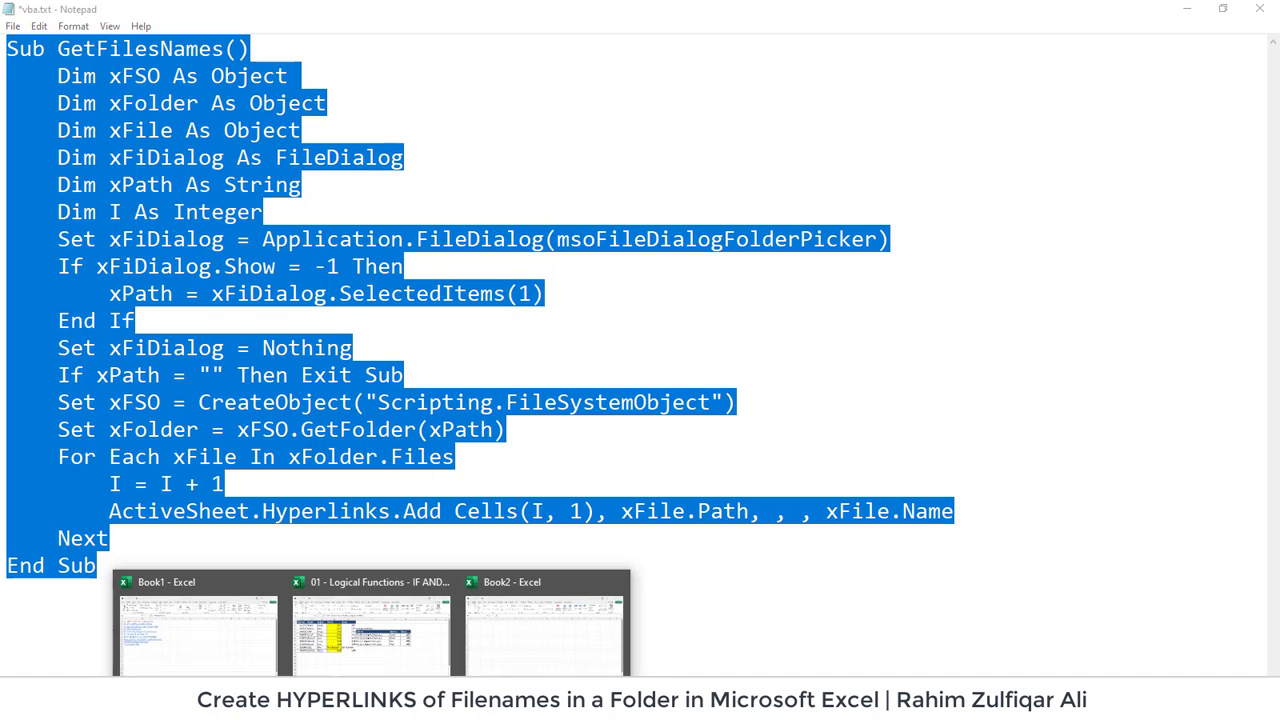
pyautogui.click(514, 655)
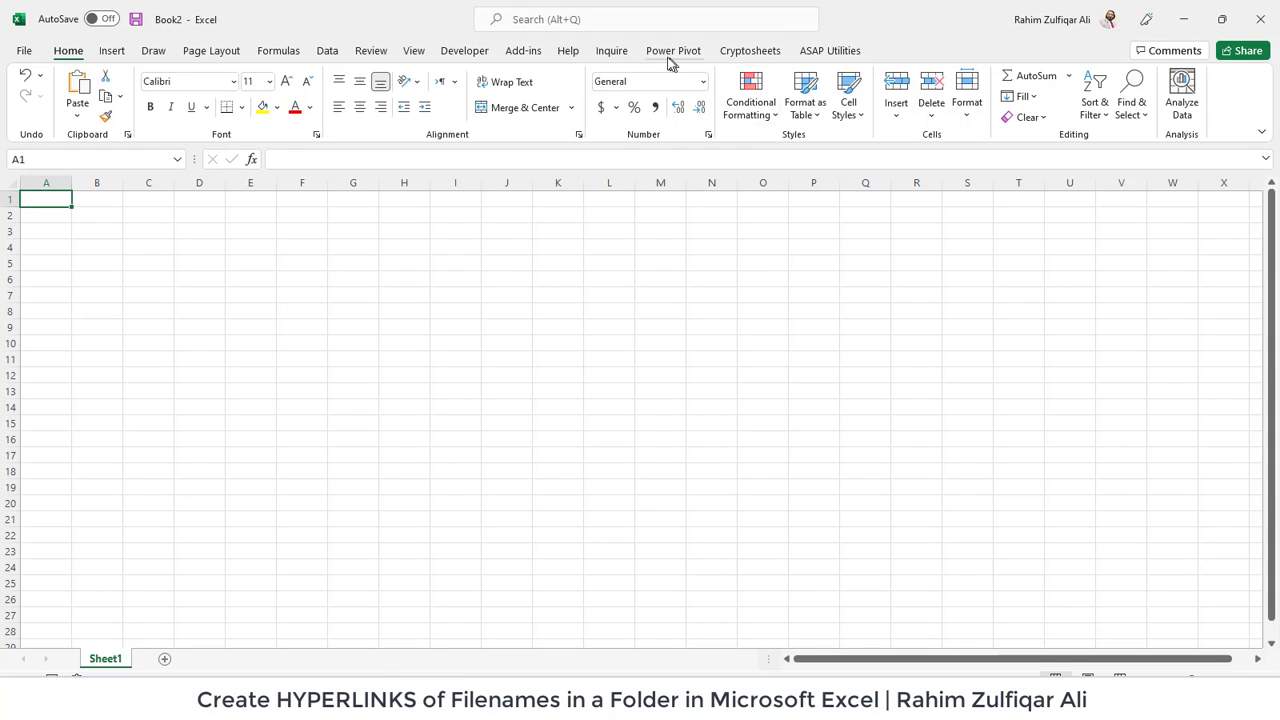
pyautogui.click(464, 58)
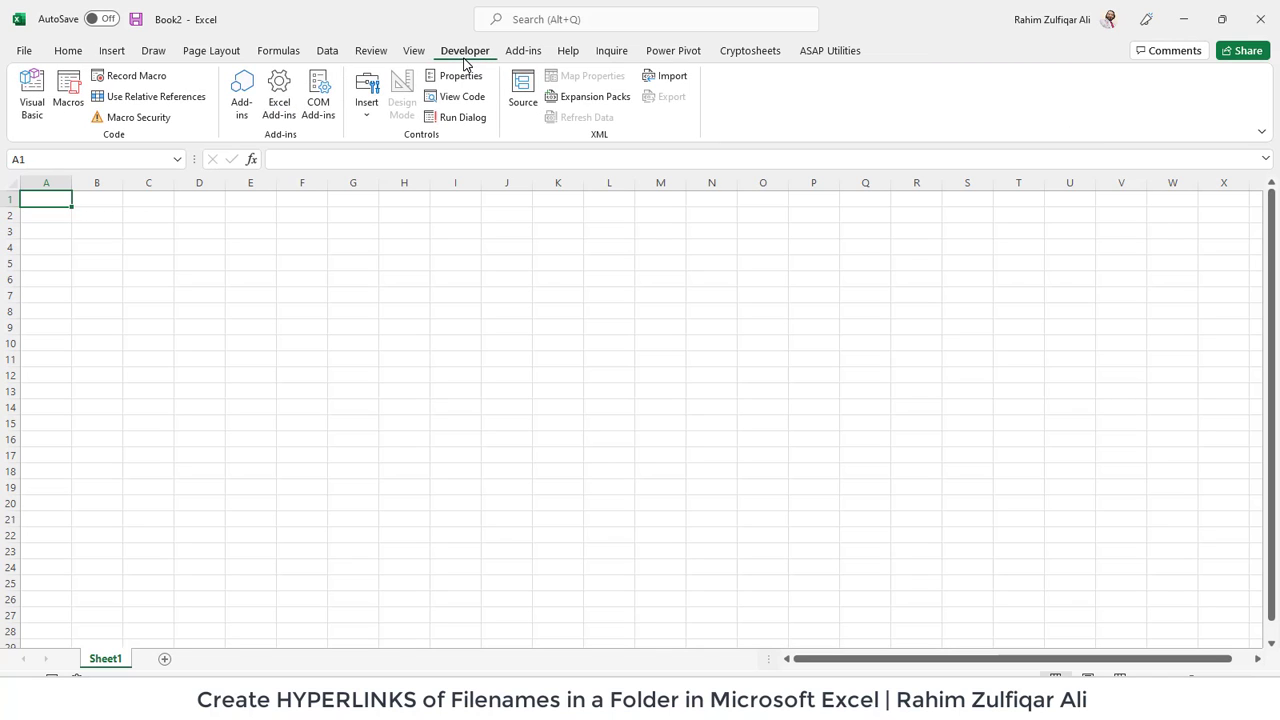
# - Insert a new module in Book2, paste the GetFilesNames macro and run it
pyautogui.click(34, 105)
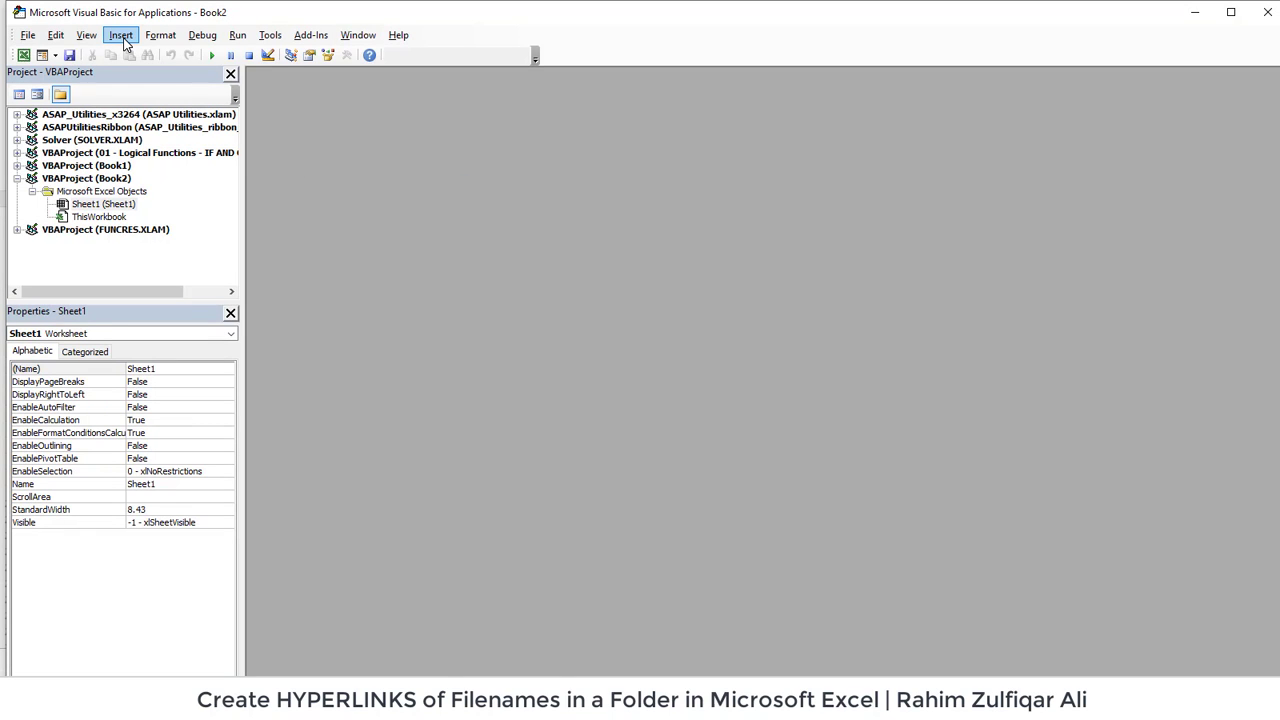
pyautogui.click(121, 36)
pyautogui.click(155, 88)
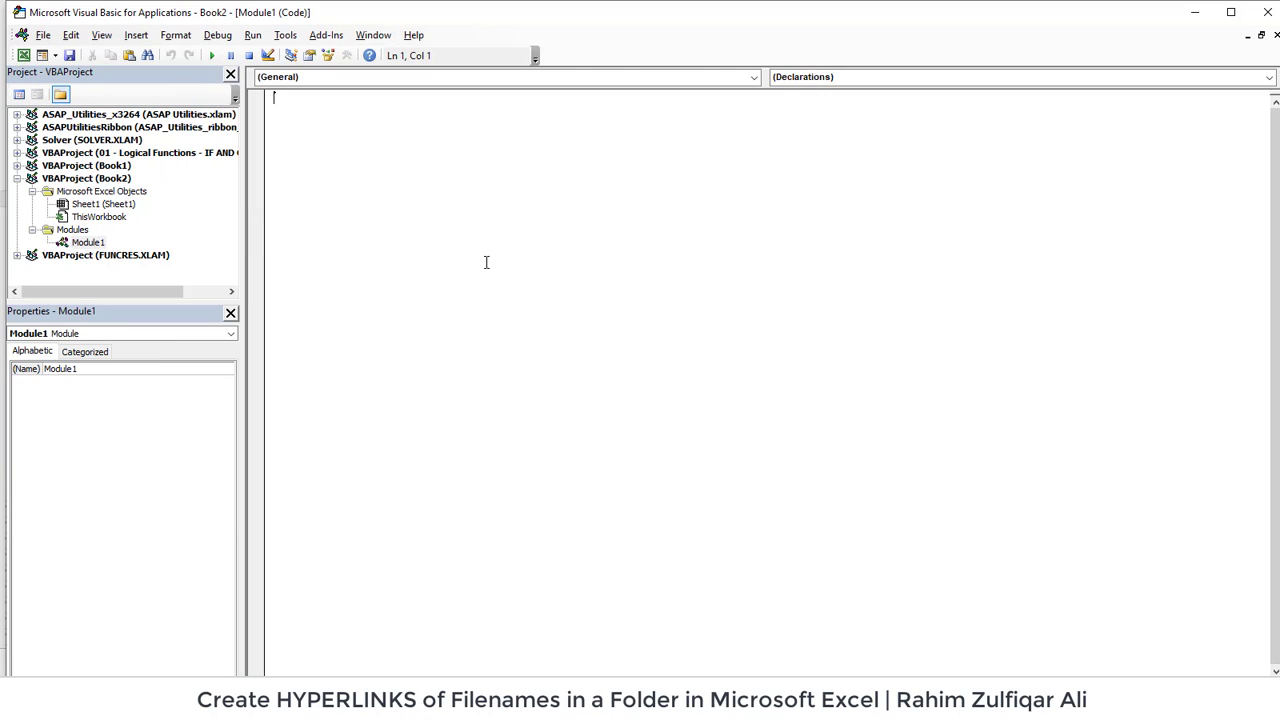
pyautogui.hotkey('ctrl', 'v')
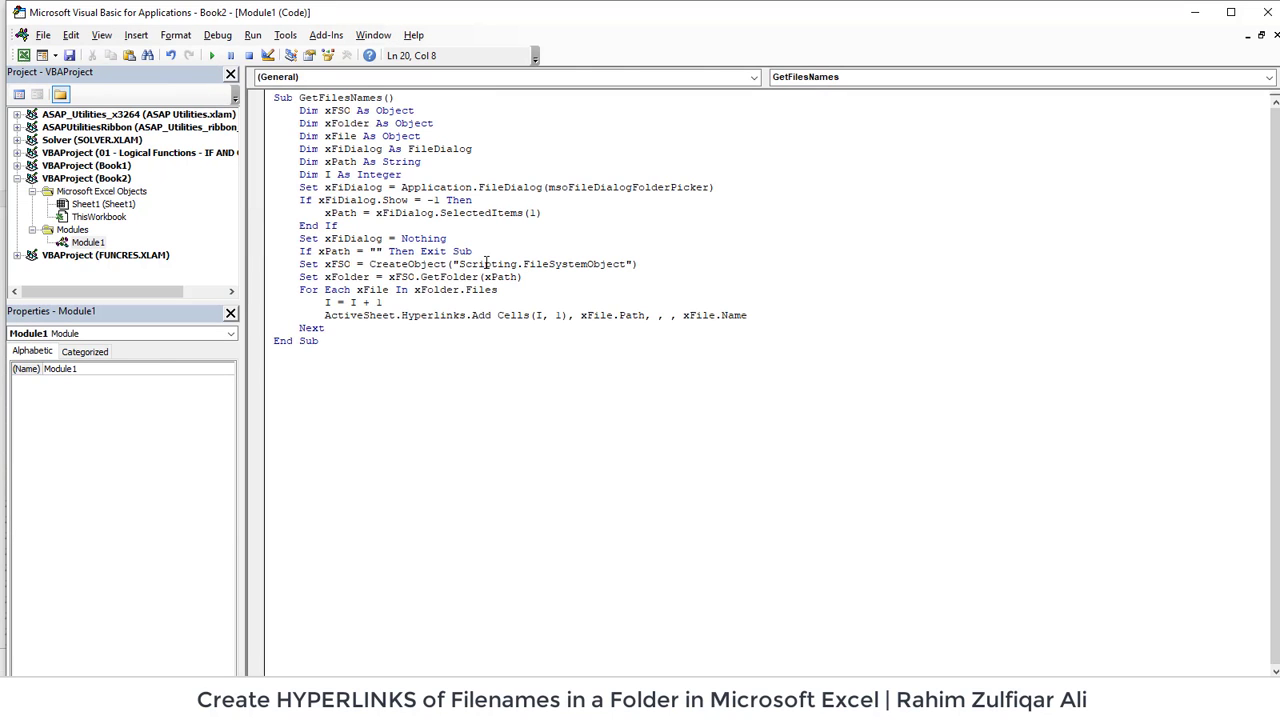
pyautogui.click(447, 290)
pyautogui.click(213, 57)
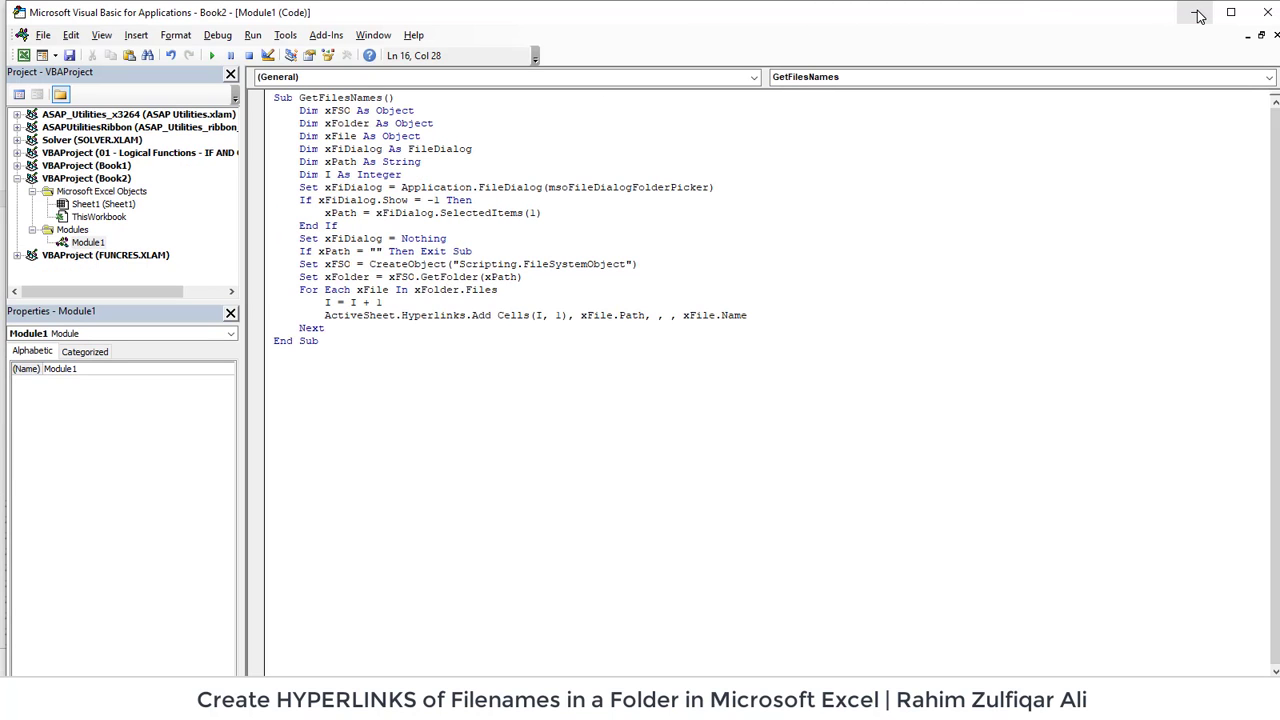
# - Minimize the VBA editor and AutoFit column A to show all eleven file-name links
pyautogui.click(1199, 15)
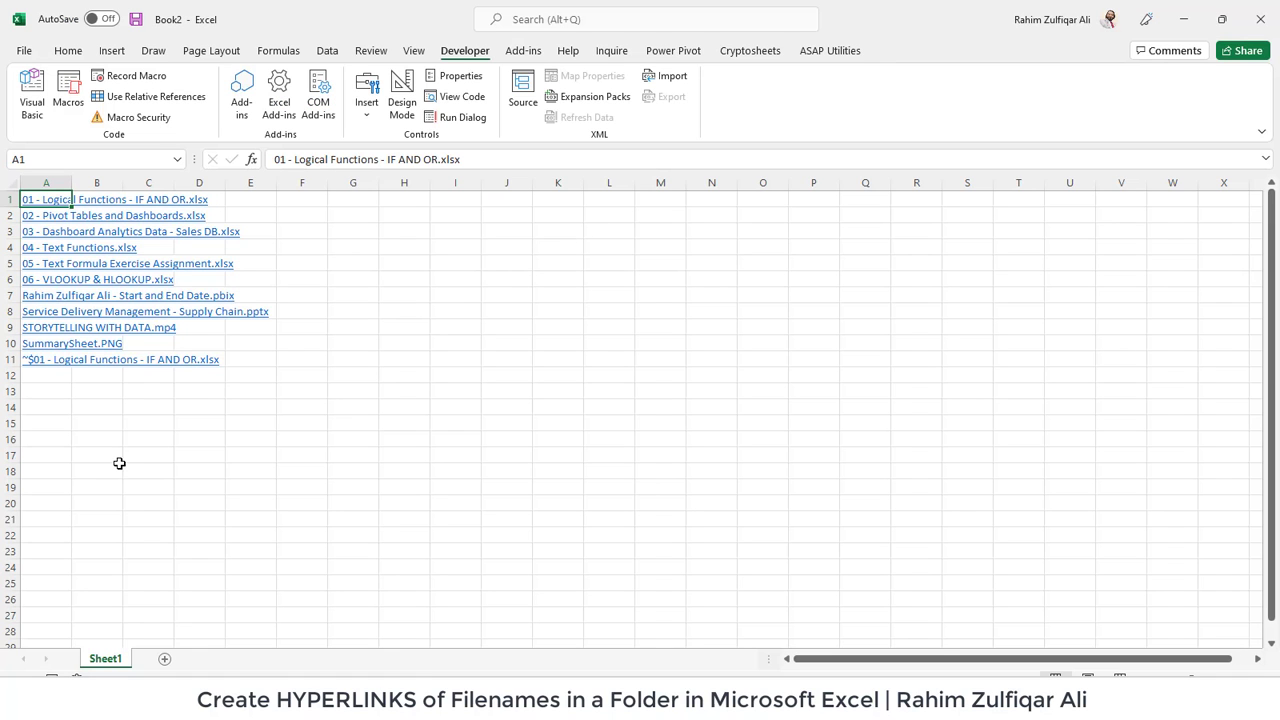
pyautogui.doubleClick(72, 182)
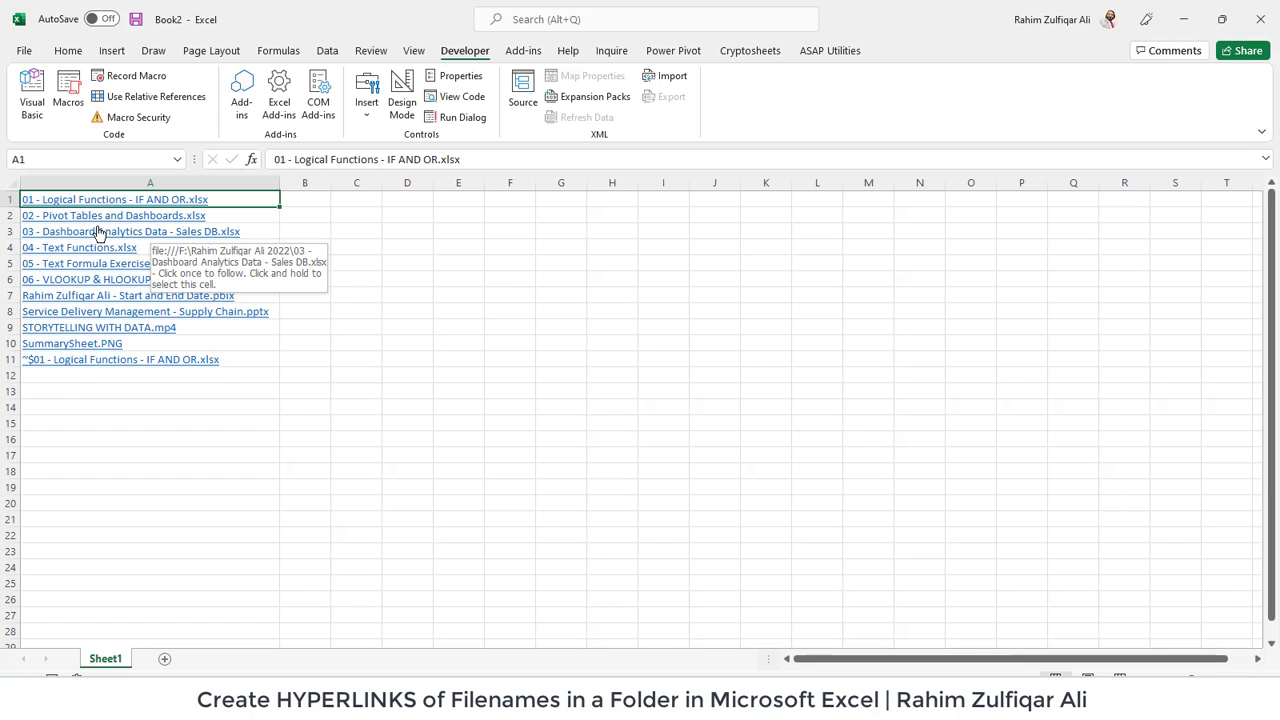
pyautogui.click(329, 237)
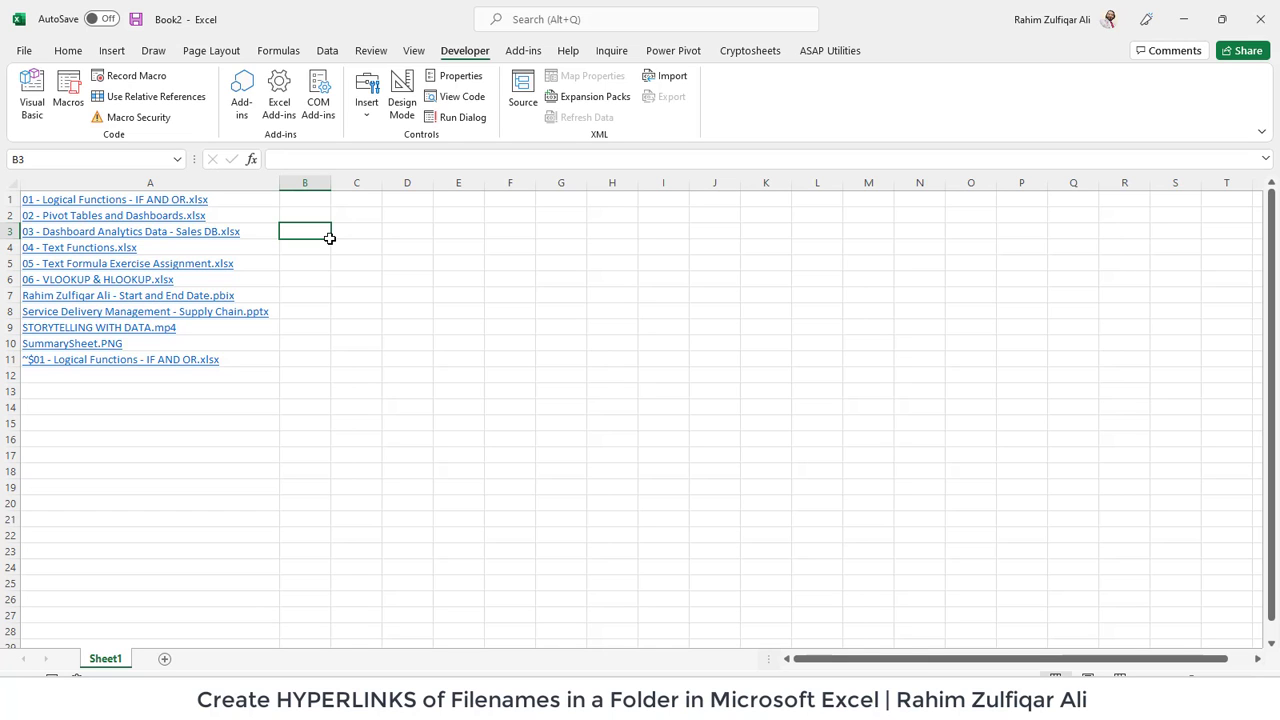
# - Bring up vba.txt, then bring the untitled outline notes listing Without VBA and VBA forward
pyautogui.moveTo(795, 705)
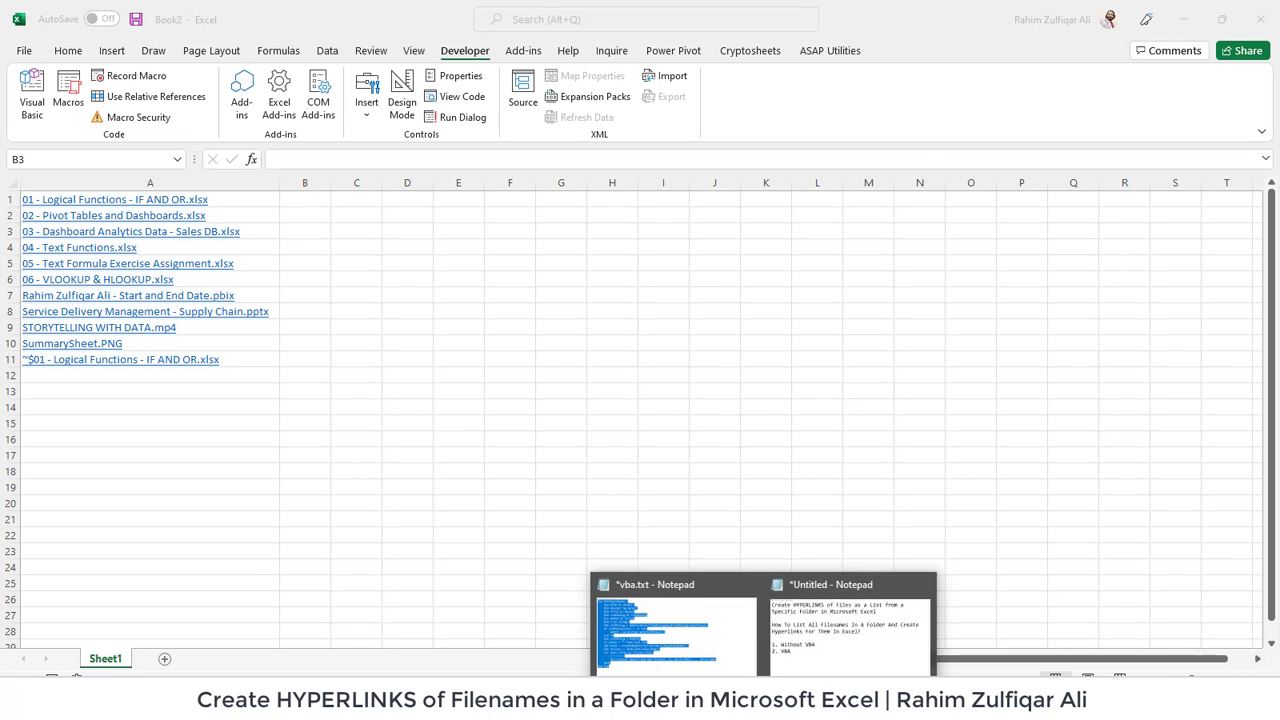
pyautogui.click(720, 645)
pyautogui.click(680, 511)
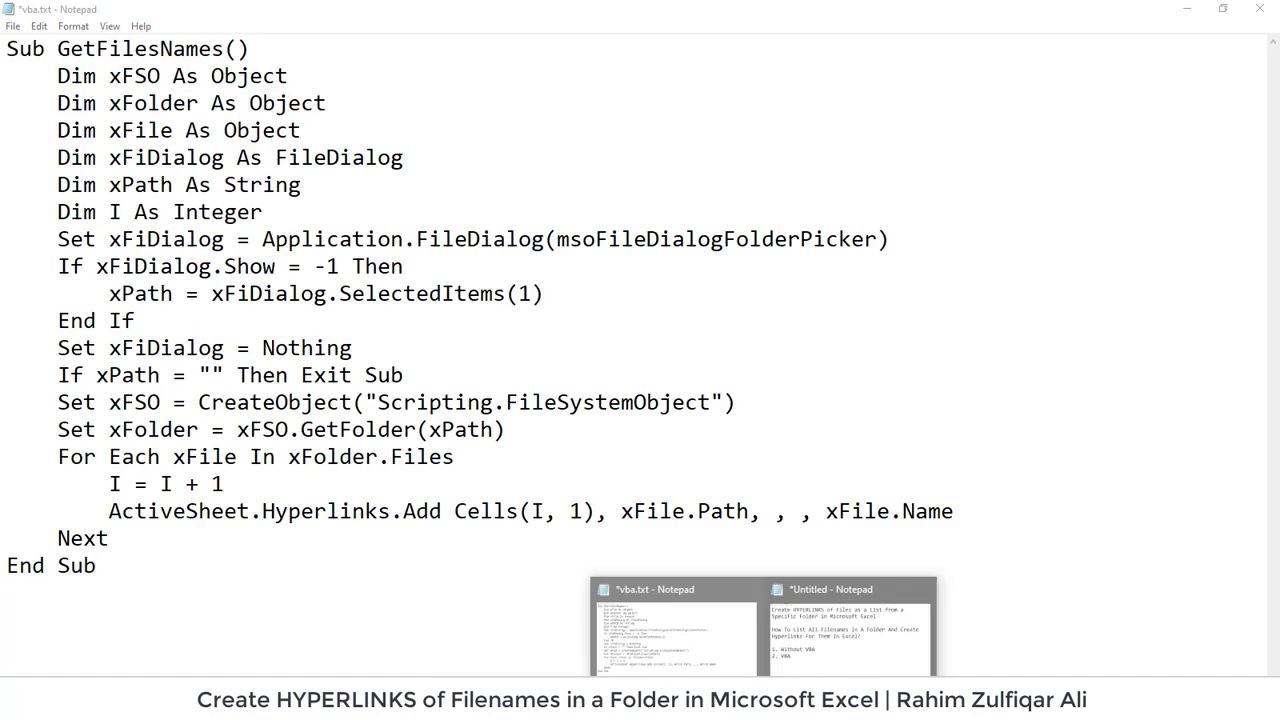
pyautogui.click(830, 640)
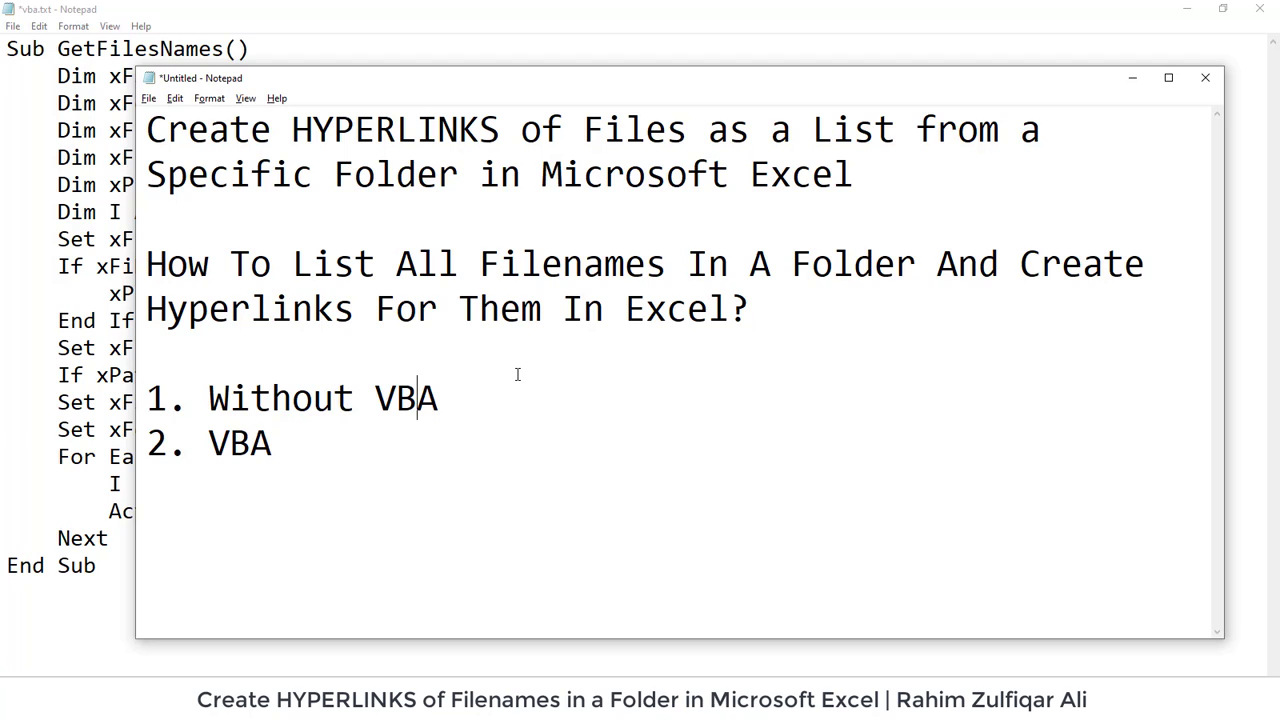
pyautogui.press('Left')
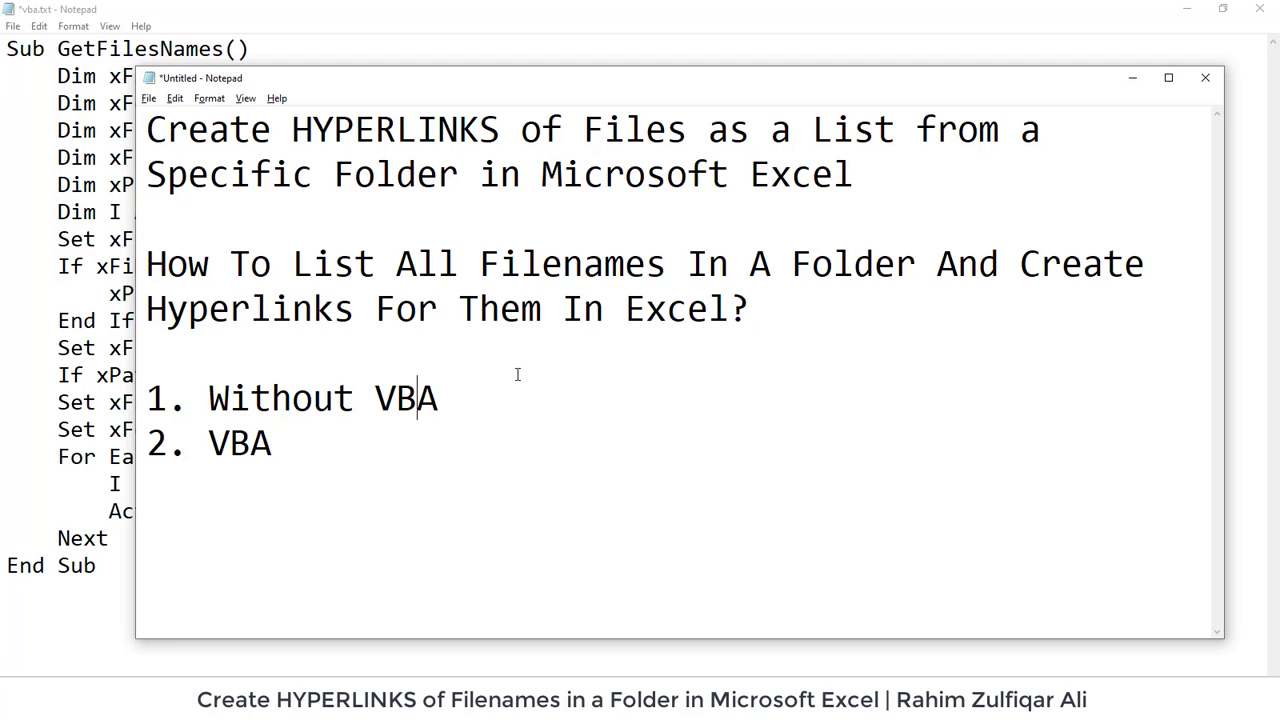